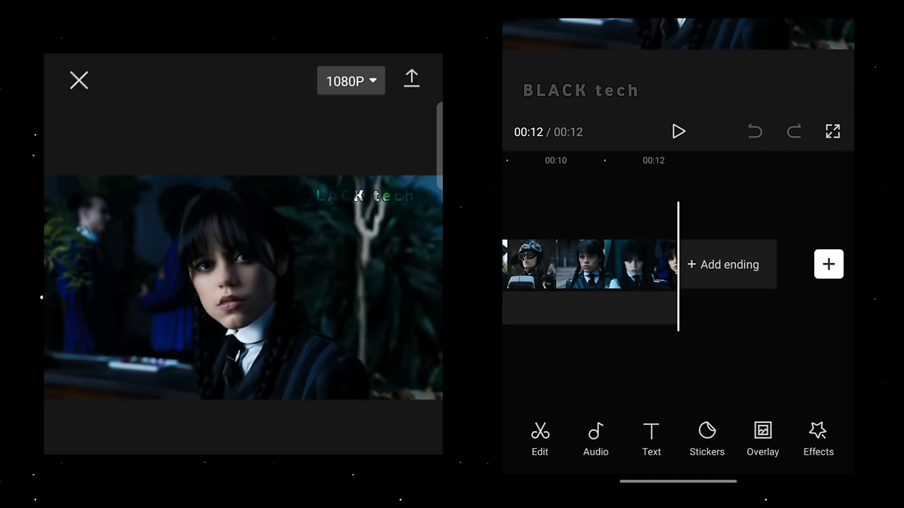
- Return the timeline to 00:00 and bring Adjust into view on the bottom toolbar
left_click_drag(564, 269, 812, 268)
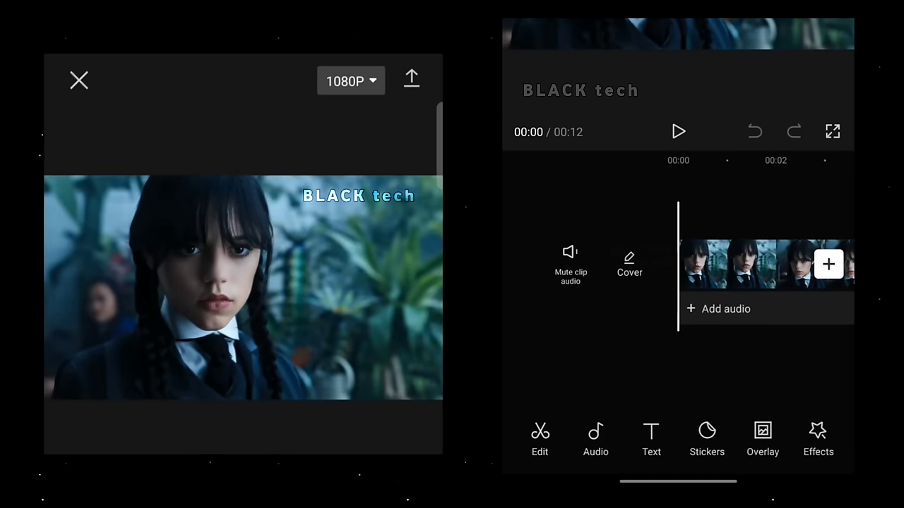
left_click_drag(776, 437, 600, 438)
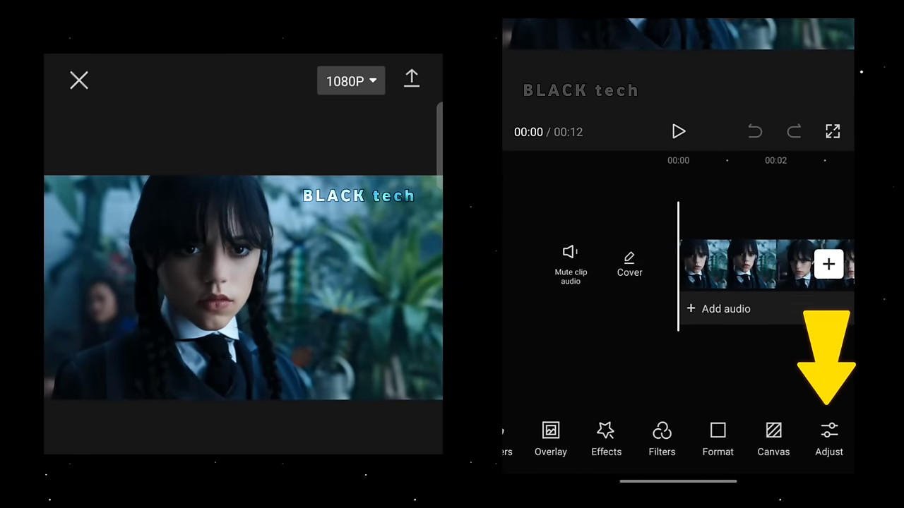
- Add a Graphs adjustment and invert the overall white curve
left_click(829, 438)
left_click_drag(805, 318, 544, 318)
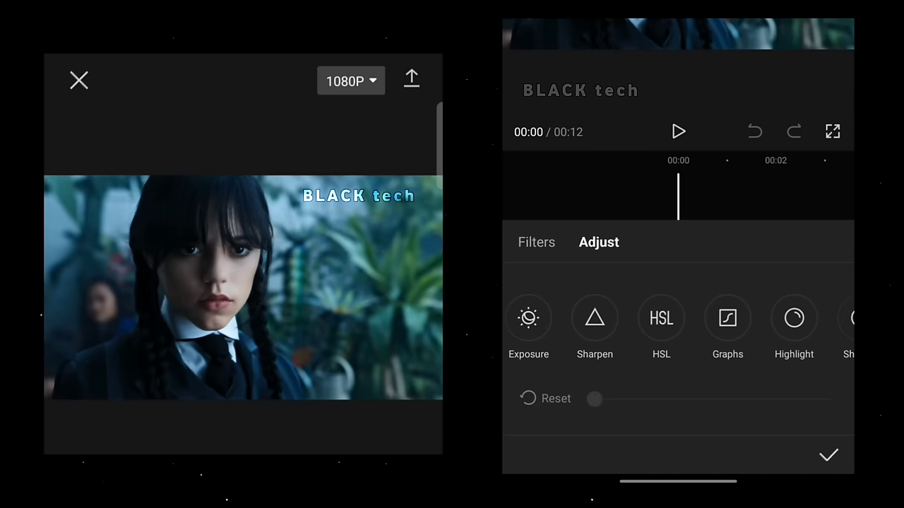
left_click(676, 317)
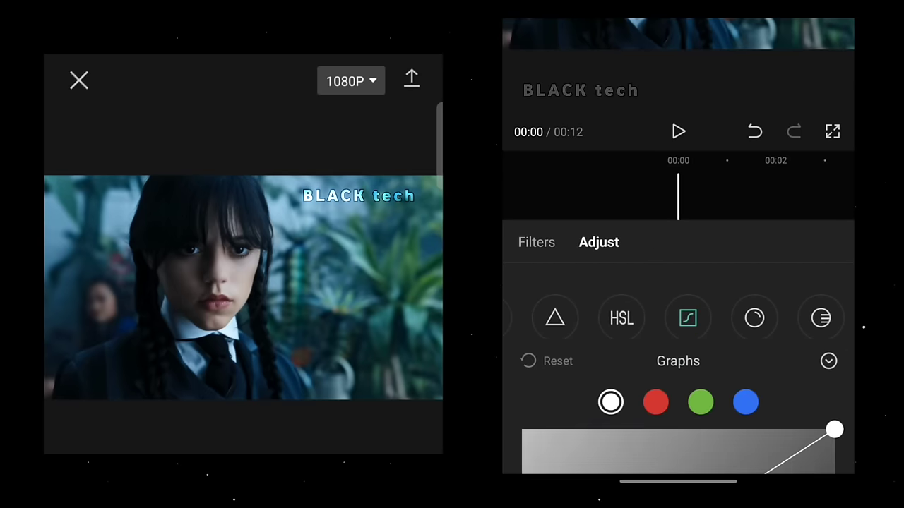
left_click_drag(521, 442, 521, 241)
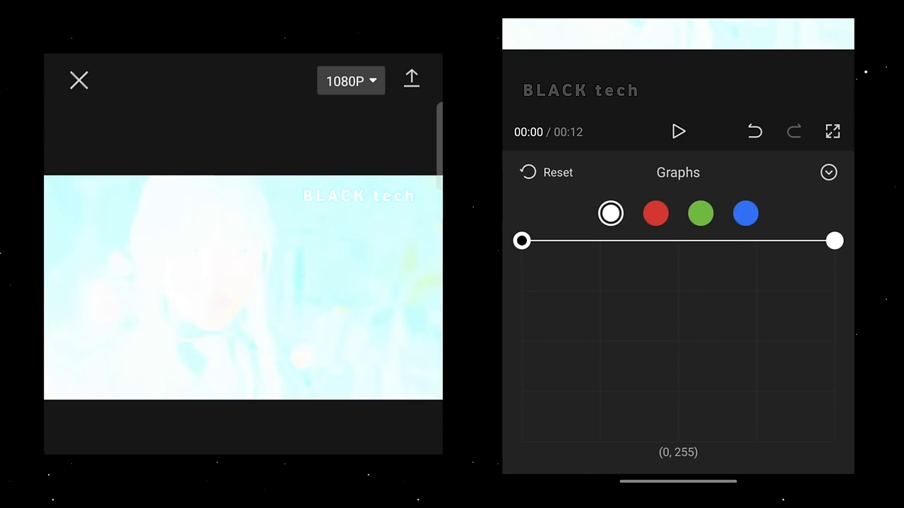
left_click_drag(834, 241, 835, 442)
- Invert the red and green channel curves
left_click(655, 214)
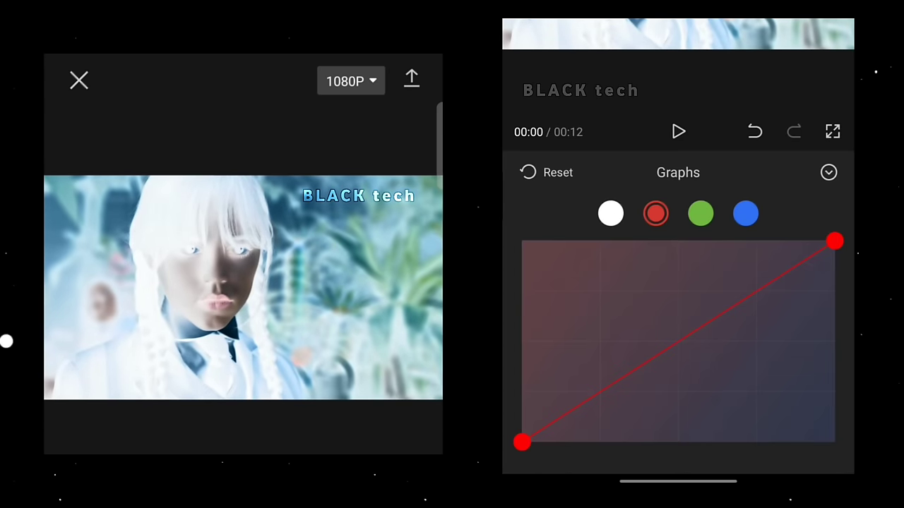
left_click_drag(524, 412, 521, 266)
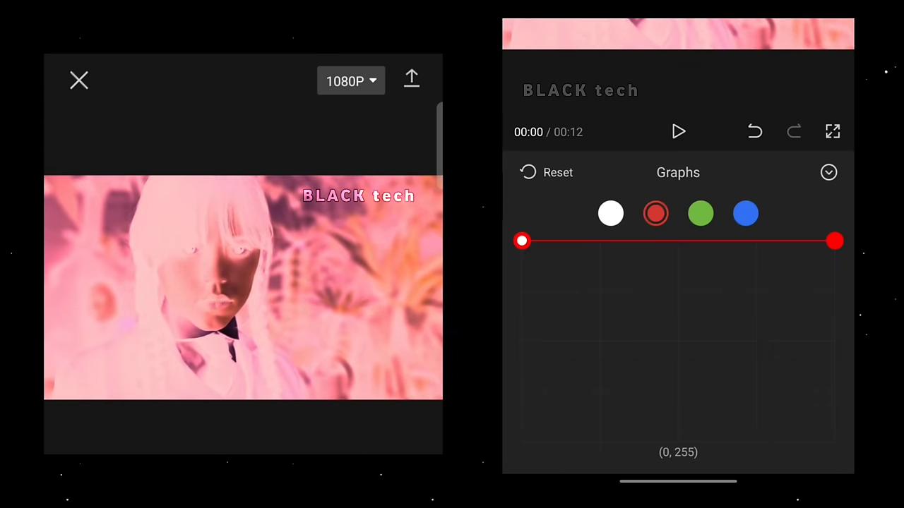
mouse_move(835, 241)
left_mouse_down()
mouse_move(823, 301)
mouse_move(835, 442)
left_mouse_up()
left_click(701, 213)
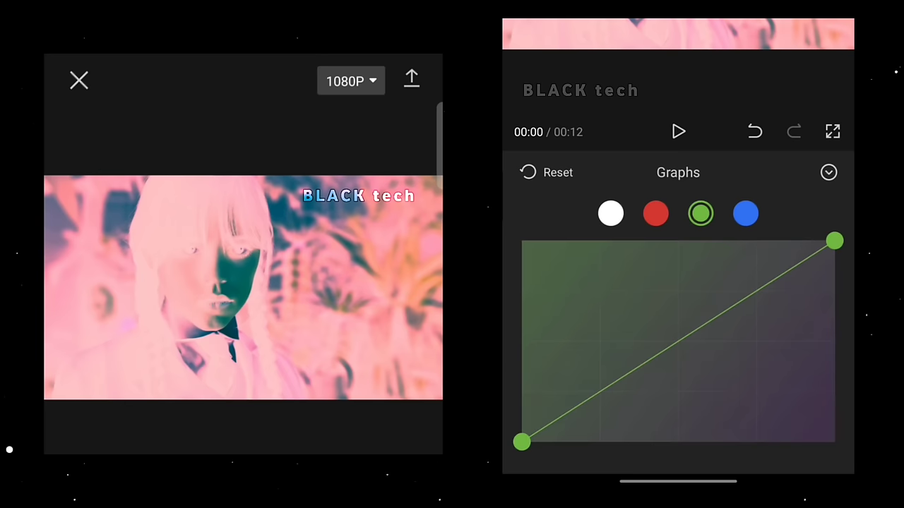
left_click_drag(524, 411, 521, 240)
left_click_drag(834, 241, 834, 439)
- Invert the blue channel curve and apply the inverting adjustment
left_click(746, 213)
mouse_move(521, 442)
left_mouse_down()
mouse_move(529, 418)
mouse_move(521, 241)
left_mouse_up()
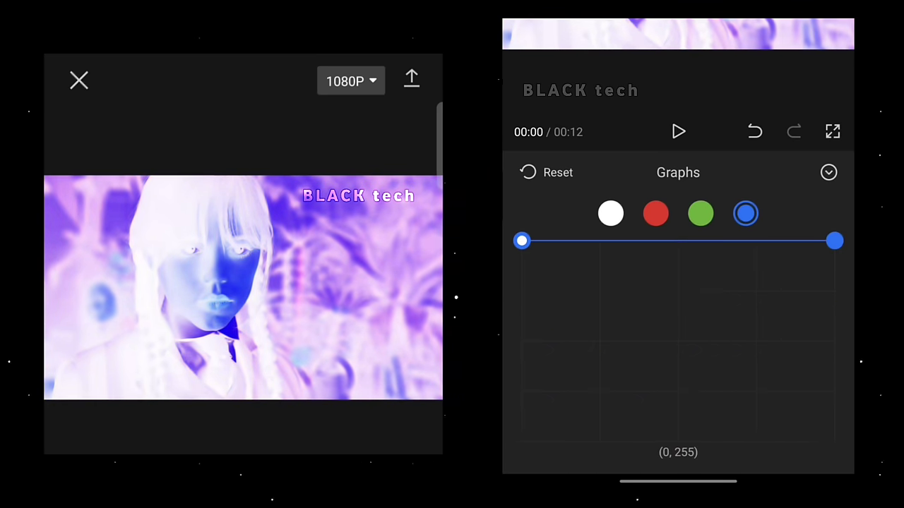
left_click_drag(834, 241, 835, 442)
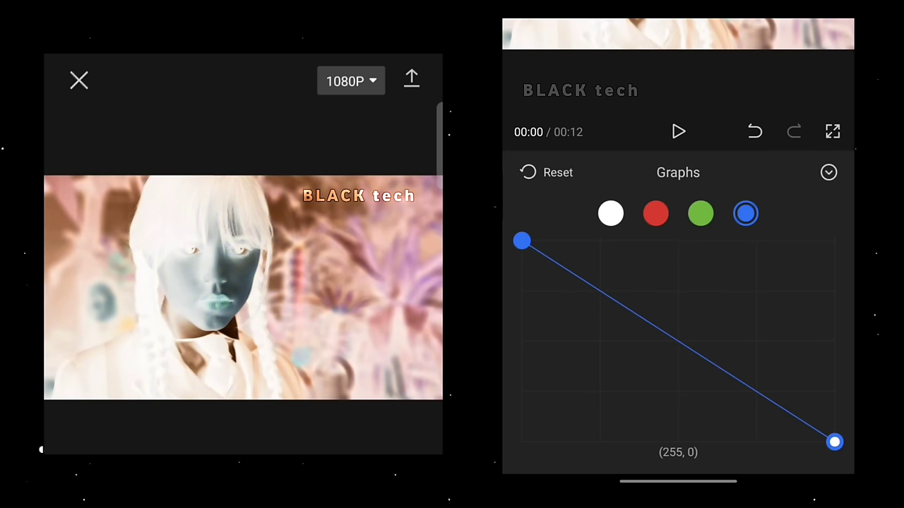
left_click(828, 172)
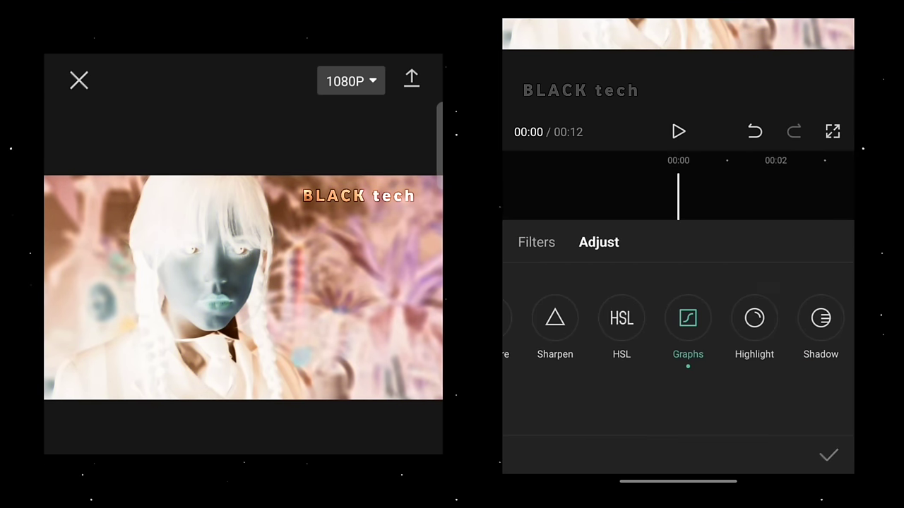
left_click(827, 454)
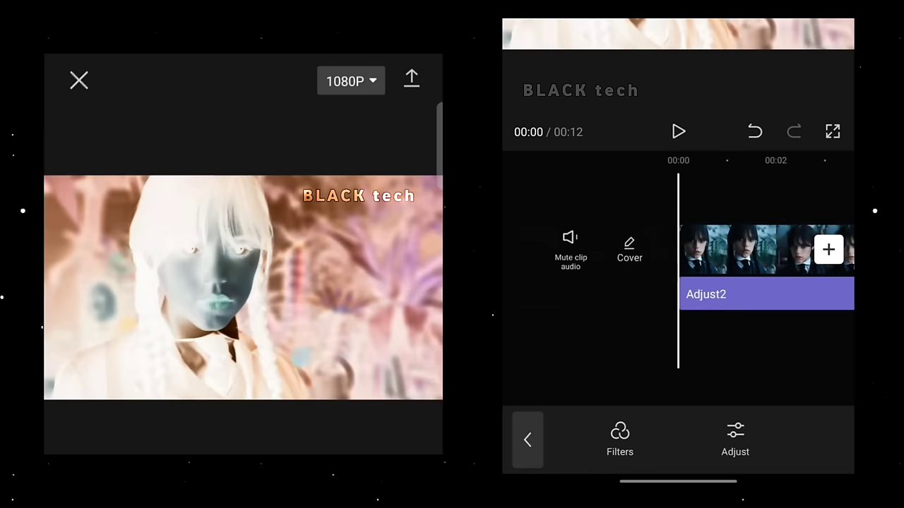
- Apply the Basic Blur video effect to the clip
left_click(528, 439)
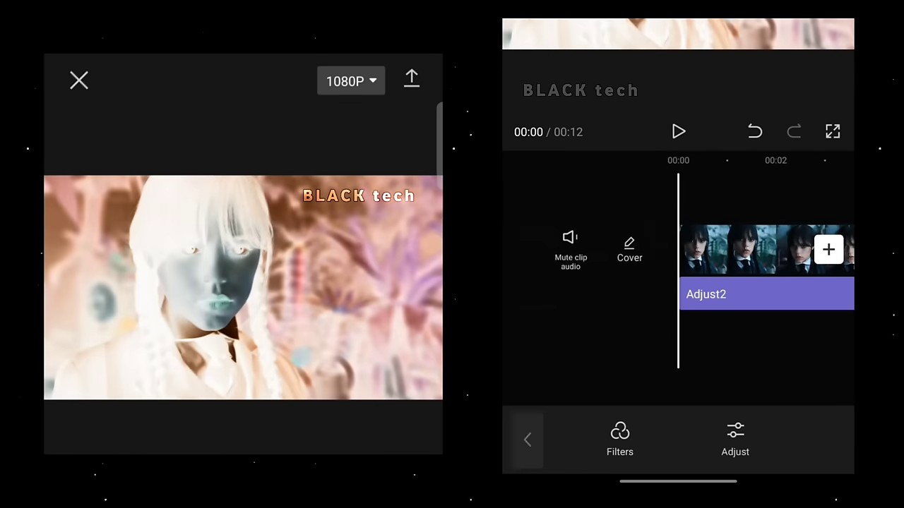
left_click(698, 438)
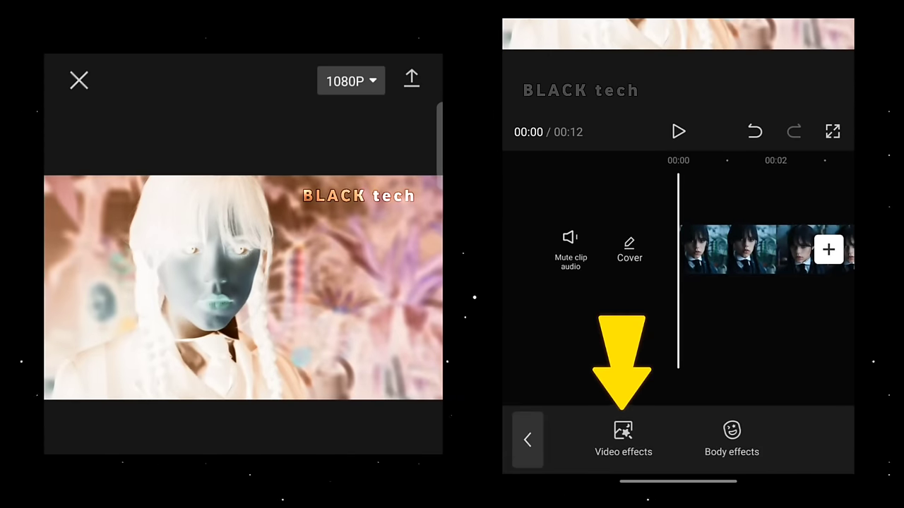
left_click(621, 430)
left_click(672, 174)
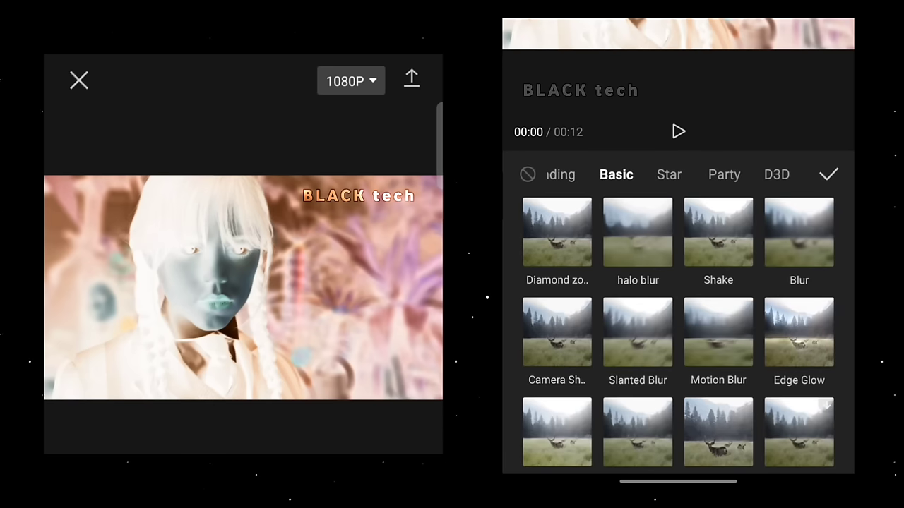
left_click(799, 233)
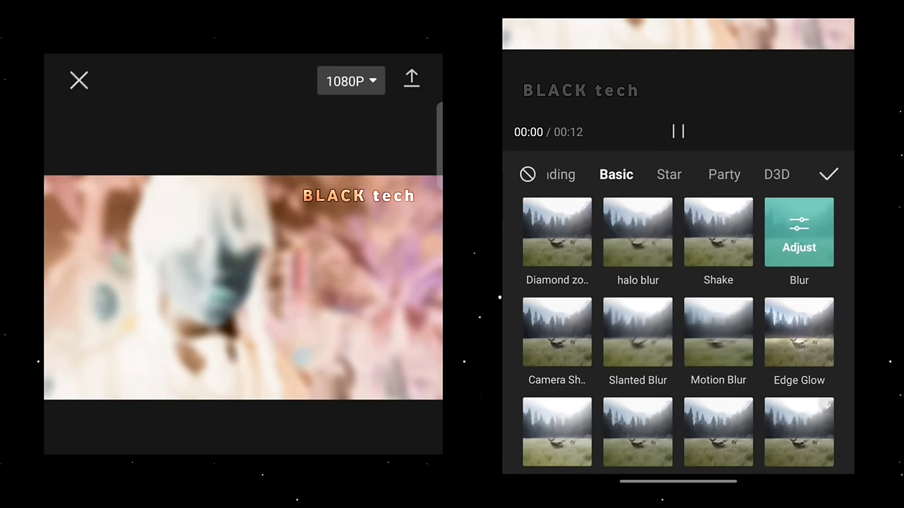
left_click(828, 174)
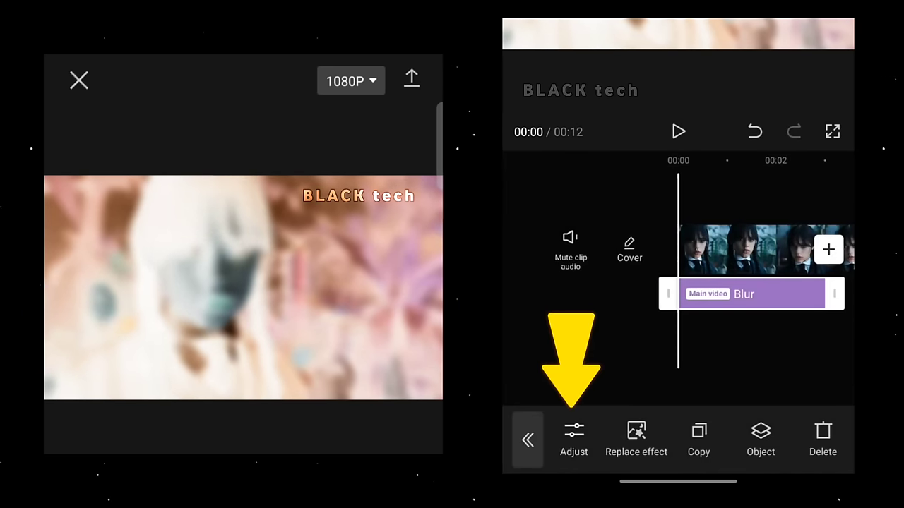
- Set Blur strength to 100 and extend the effect to the clip's end
left_click(573, 437)
left_click_drag(695, 395, 805, 395)
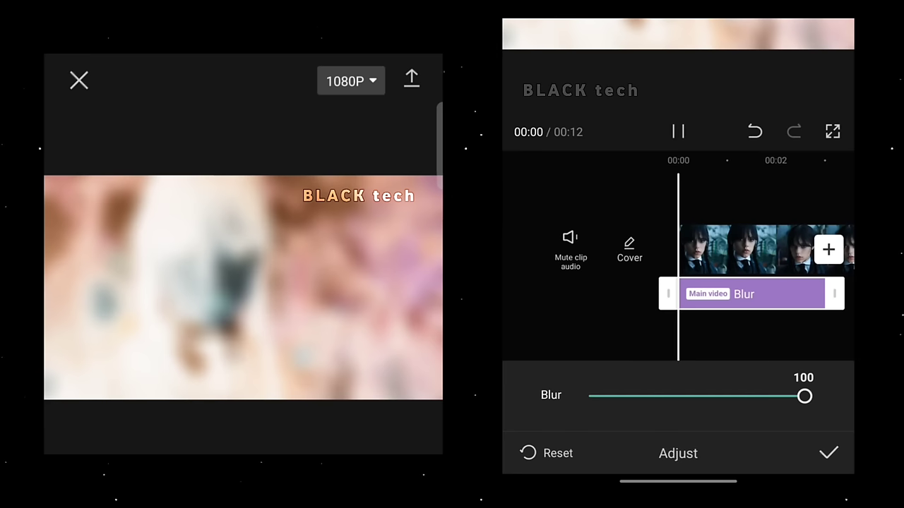
left_click(828, 453)
left_click_drag(762, 294, 787, 293)
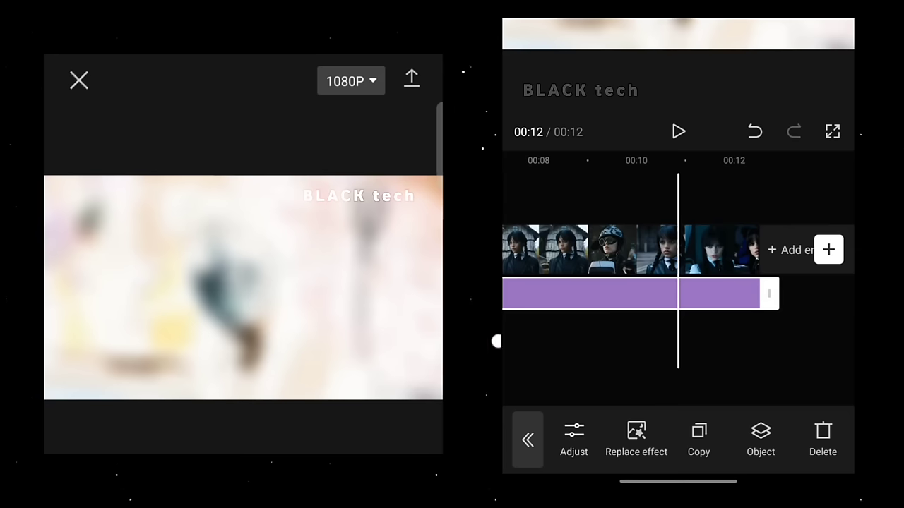
left_click(527, 439)
left_click_drag(600, 250, 833, 250)
left_click_drag(565, 250, 812, 250)
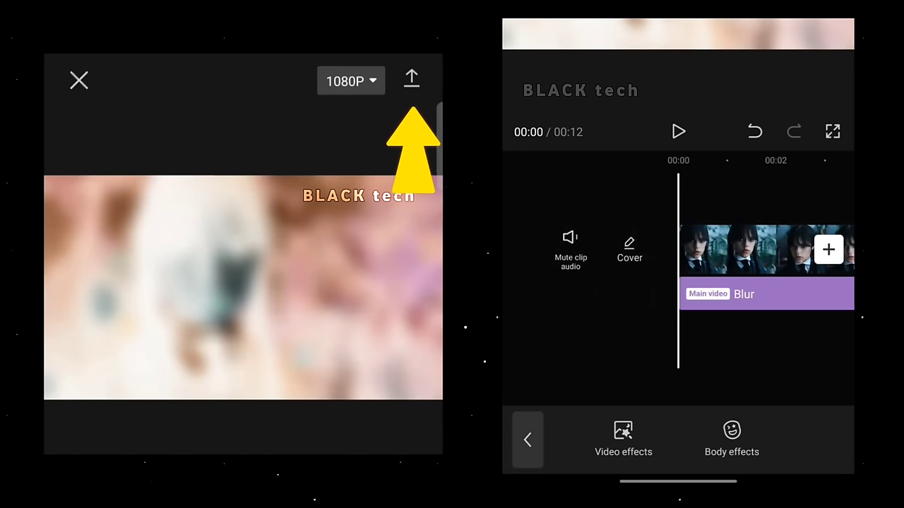
- Export the blurred inverted video at 1080P and return to the editor
left_click(411, 78)
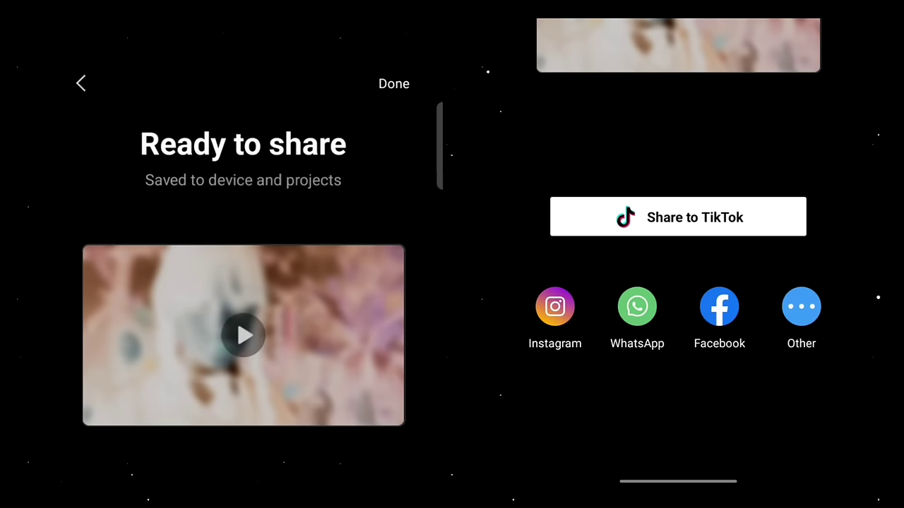
left_click_drag(21, 341, 49, 341)
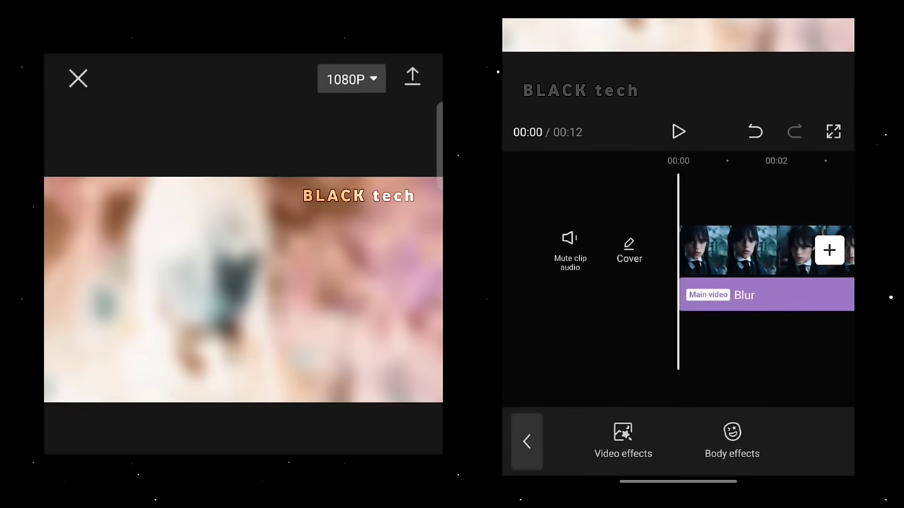
- Delete the Blur effect from the timeline
left_click(766, 294)
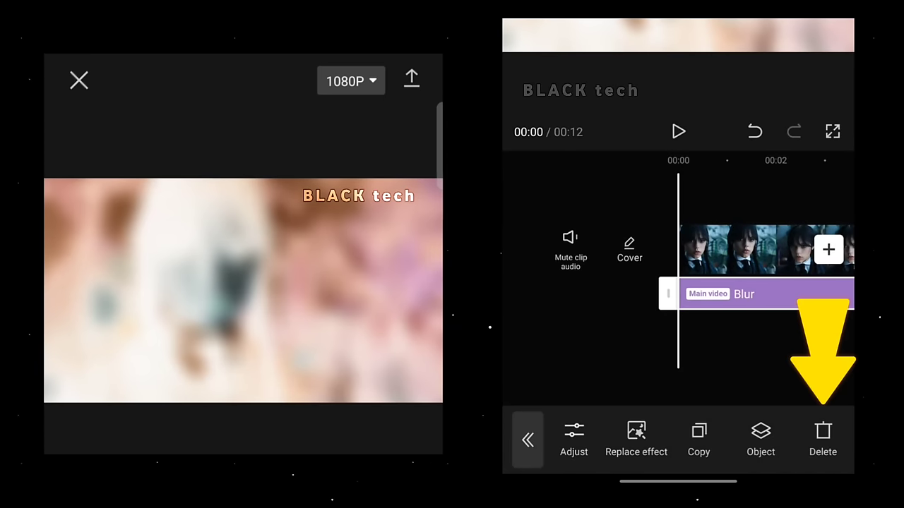
left_click(823, 436)
left_click(528, 440)
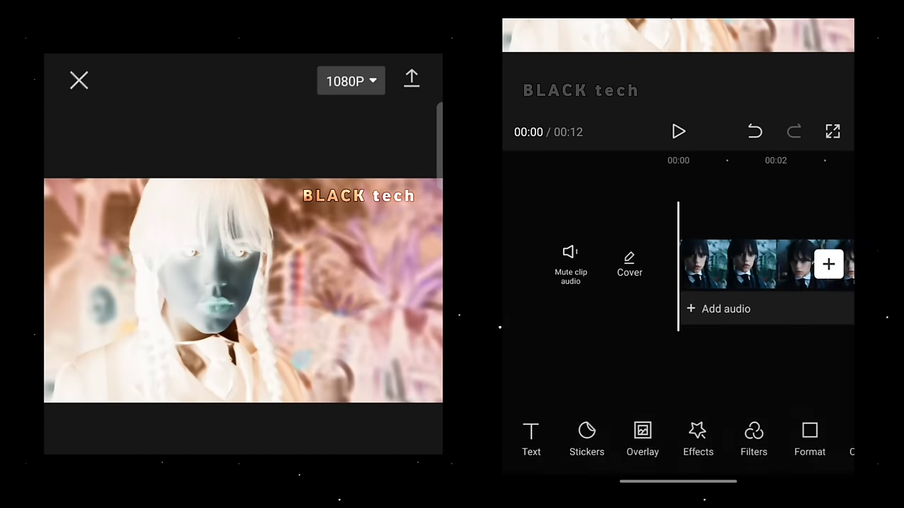
- Delete the inverting Adjust2 colour adjustment layer
left_click_drag(777, 437, 579, 438)
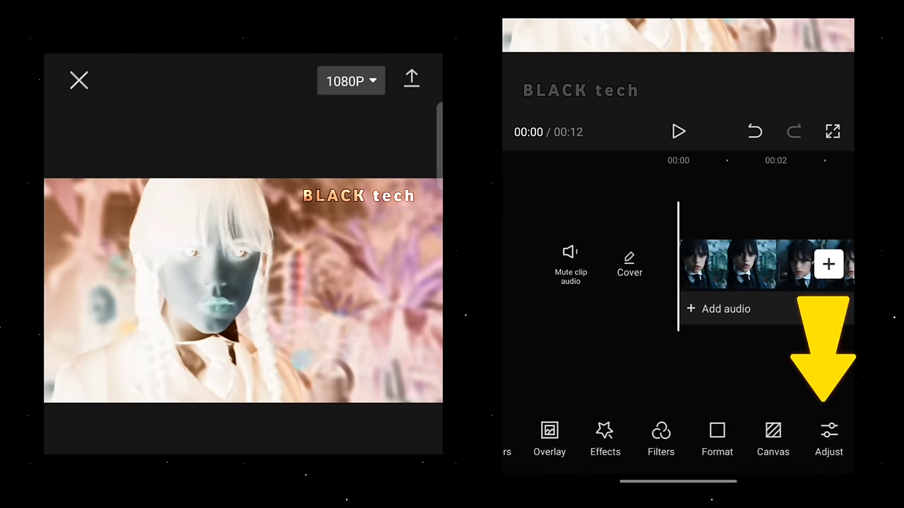
left_click(829, 432)
left_click(766, 294)
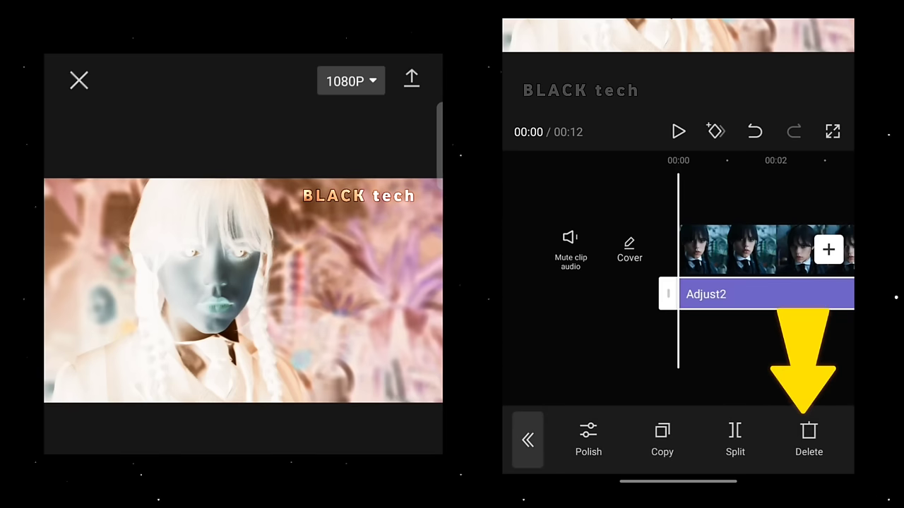
left_click(809, 436)
left_click(528, 438)
left_click_drag(565, 438, 706, 437)
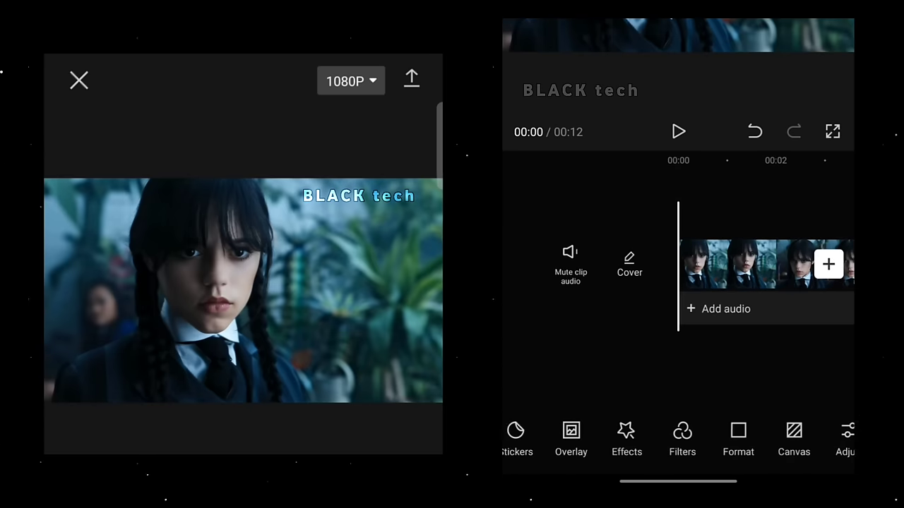
- Add the exported inverted blurred clip as an overlay scaled to fill the frame
left_click(692, 432)
left_click(675, 432)
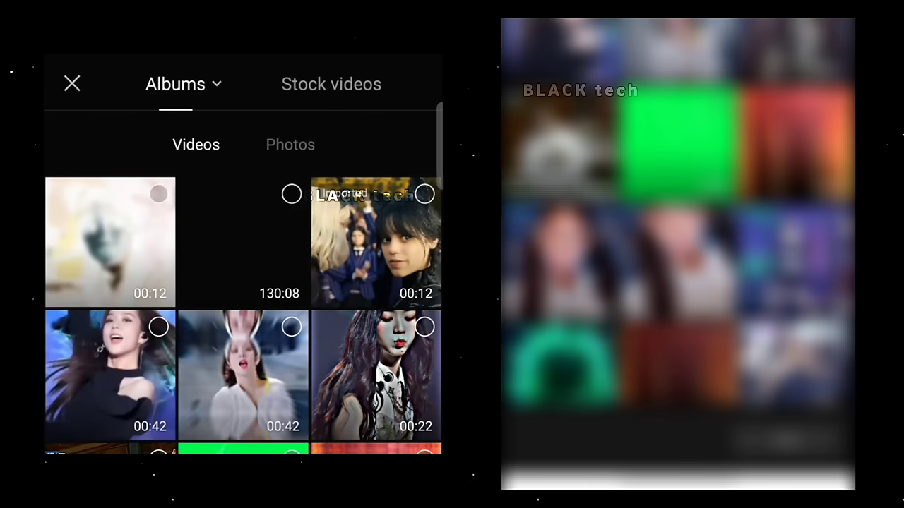
left_click(158, 194)
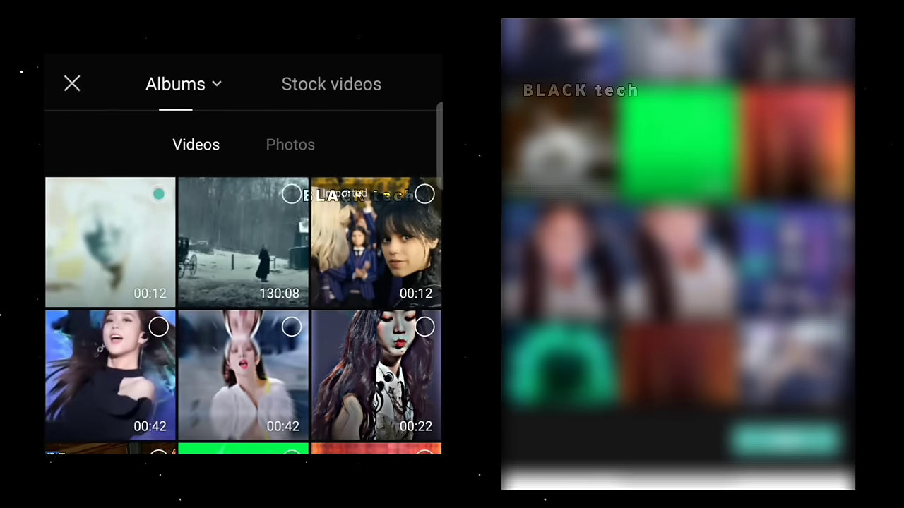
left_click(785, 441)
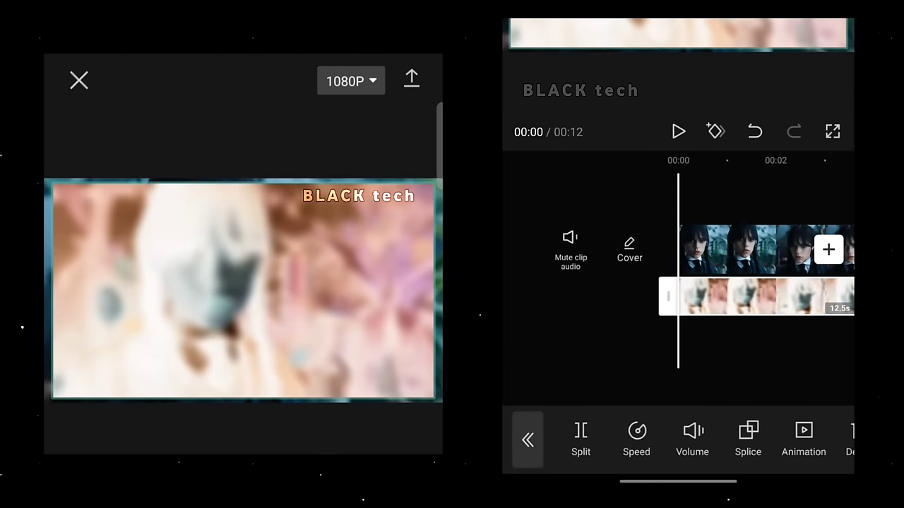
left_click_drag(243, 290, 247, 291)
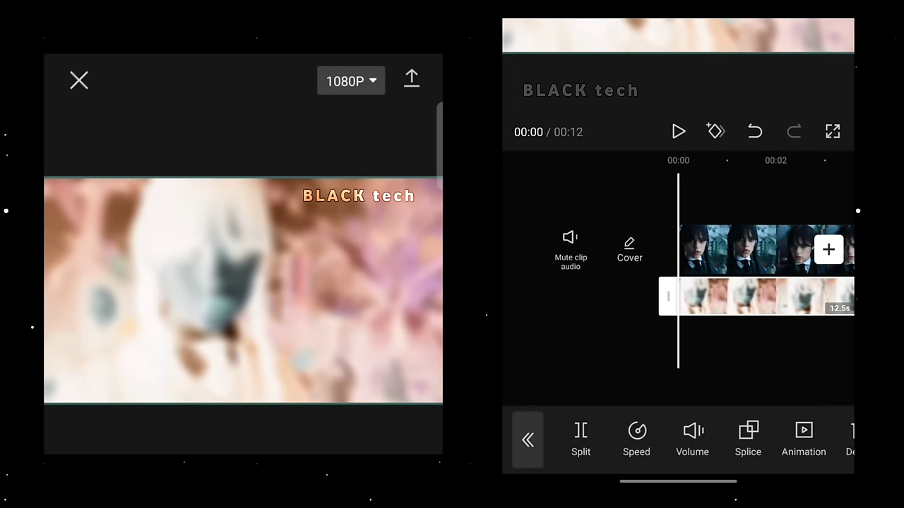
scroll(678, 268, "right", 10)
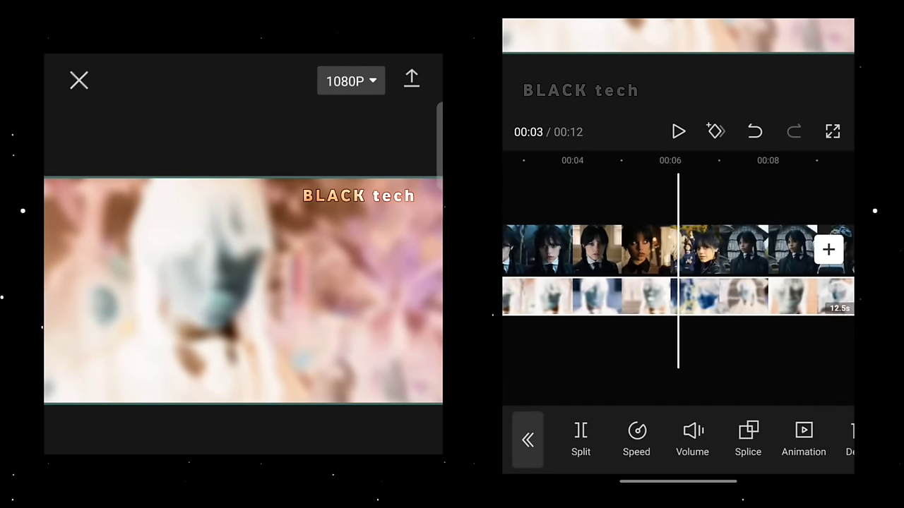
left_click(742, 338)
scroll(677, 268, "left", 8)
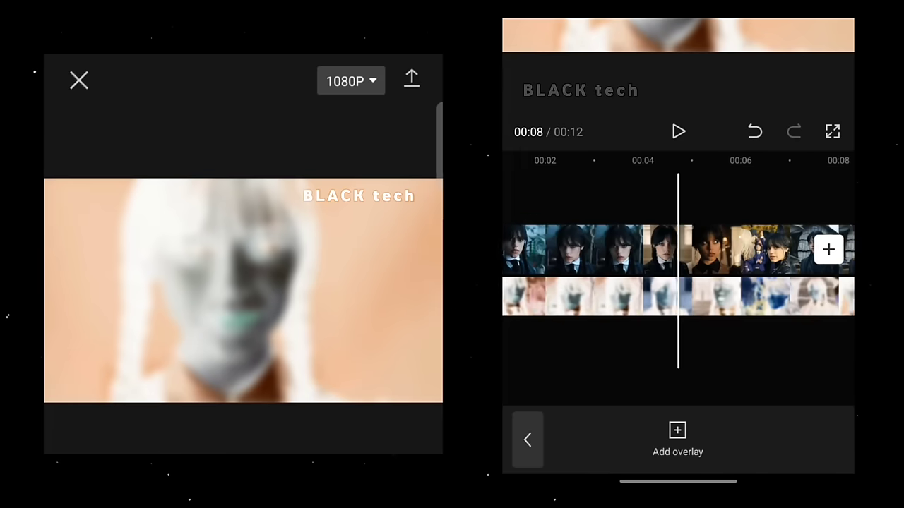
scroll(678, 268, "left", 5)
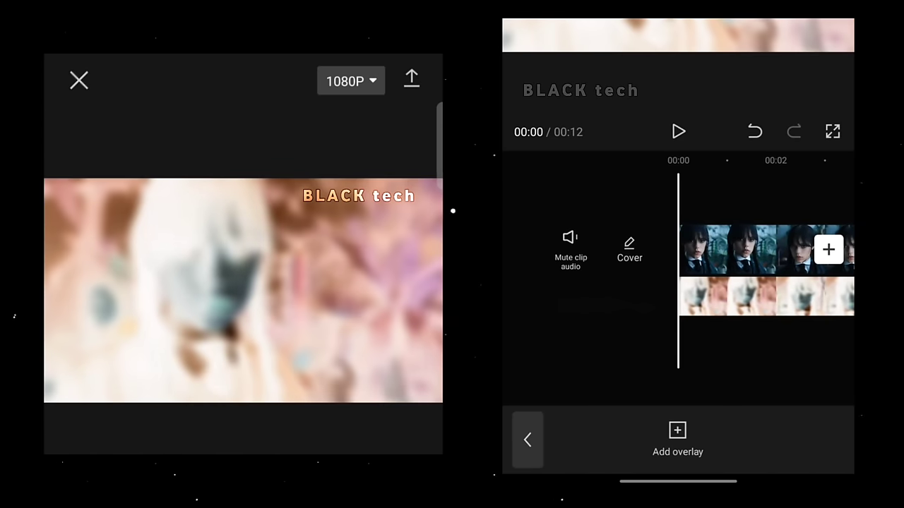
- Blend the inverted overlay in Color Burn mode at about 36 strength
left_click(763, 296)
left_click(748, 438)
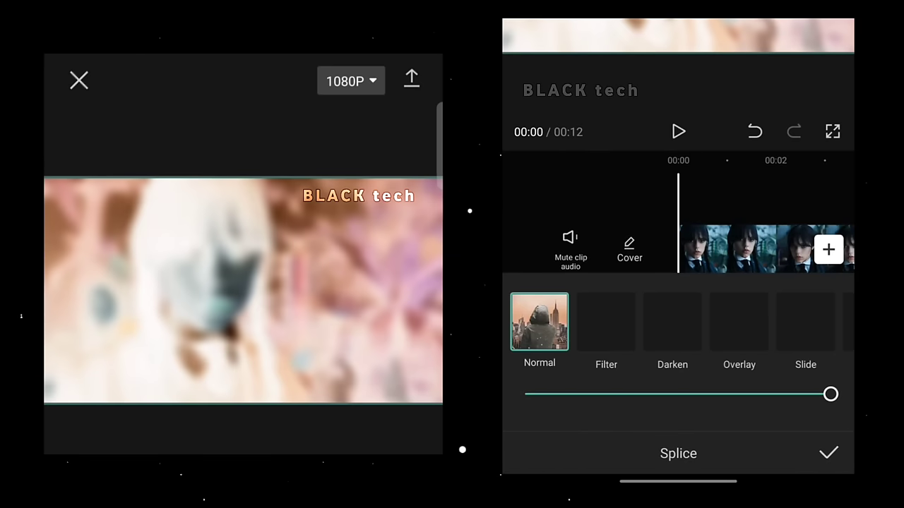
scroll(678, 322, "right", 5)
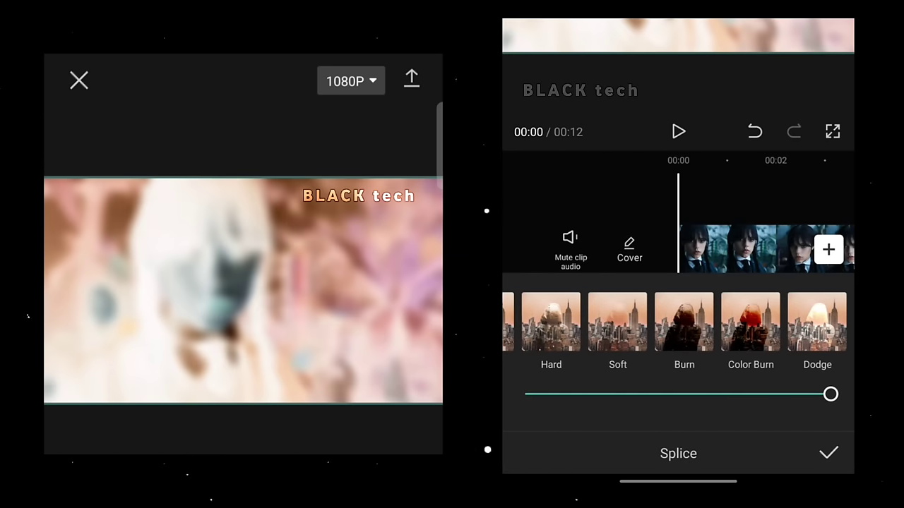
left_click(751, 322)
mouse_move(821, 394)
left_mouse_down()
mouse_move(601, 394)
mouse_move(617, 394)
left_mouse_up()
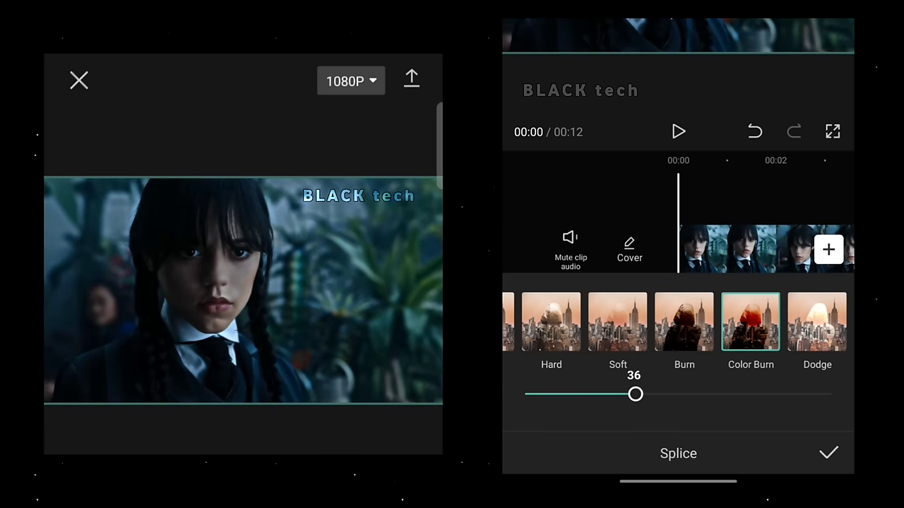
- Add the plain white stock video as a second overlay scaled to full frame
left_click(828, 454)
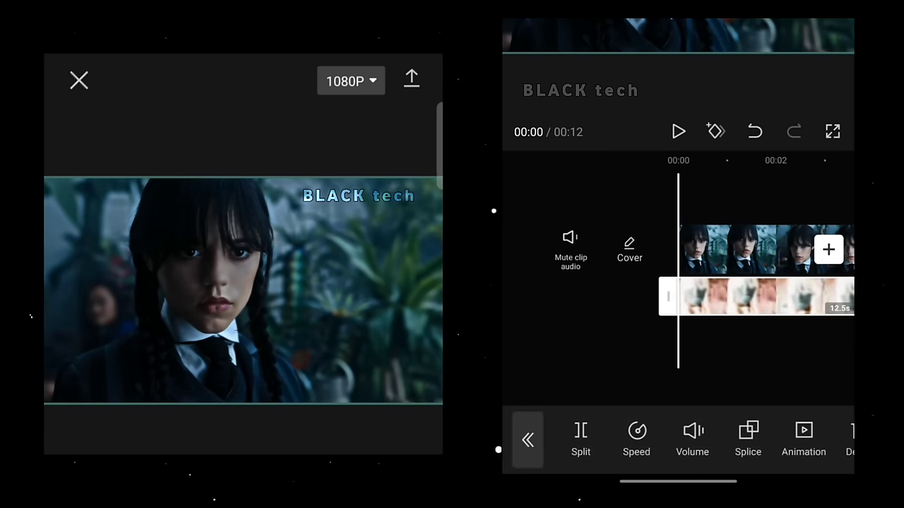
left_click(766, 346)
left_click(678, 437)
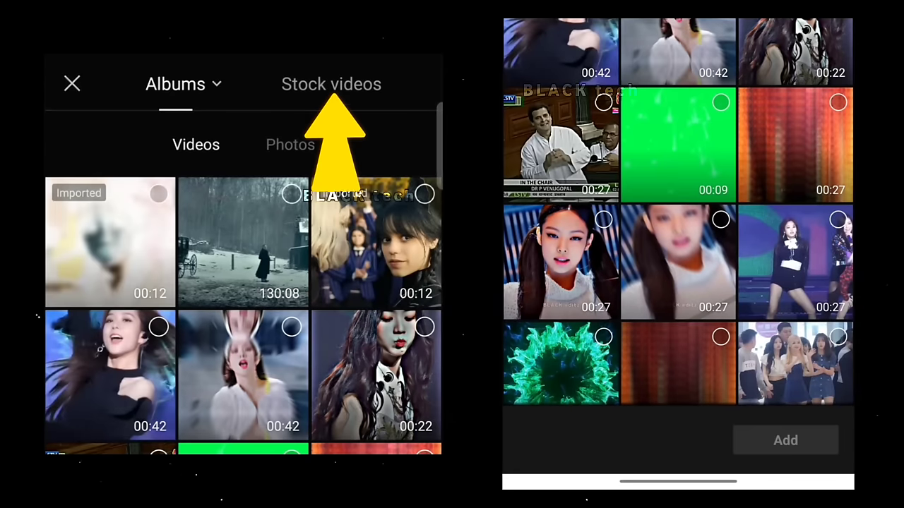
left_click(331, 84)
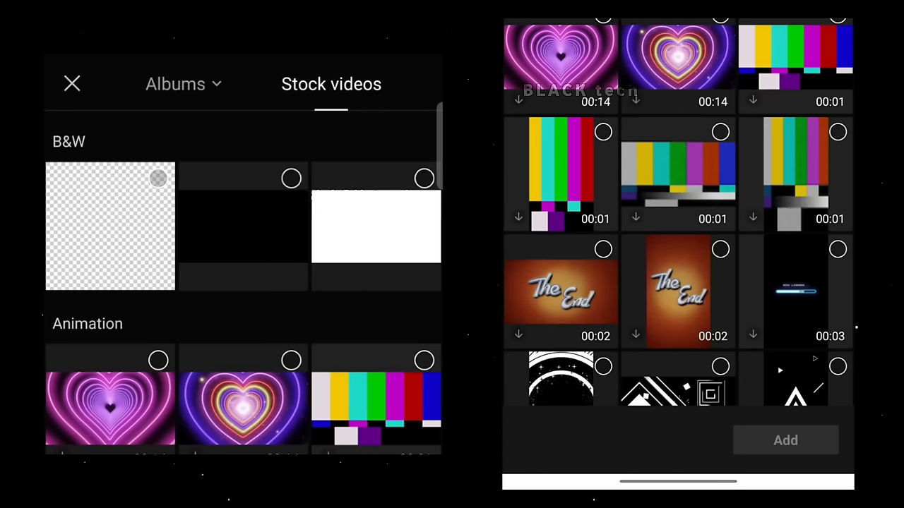
left_click(376, 226)
left_click(785, 440)
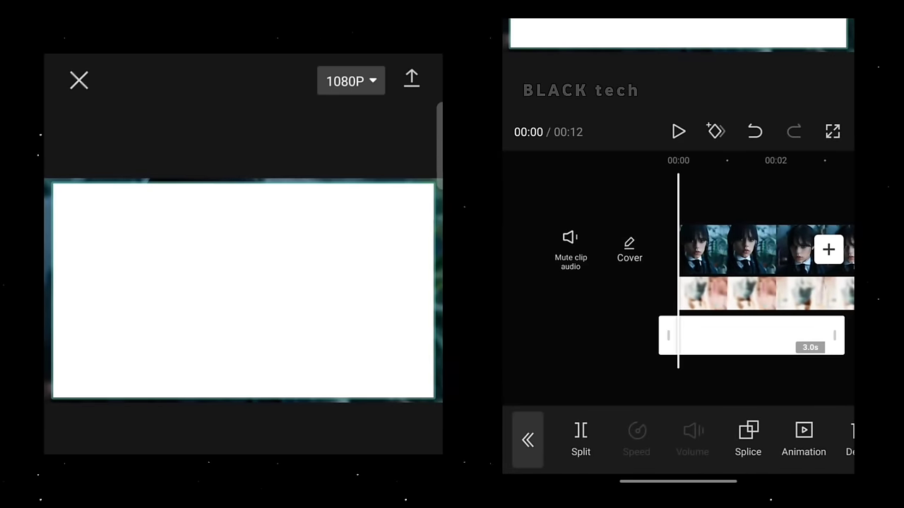
left_click_drag(353, 338, 431, 381)
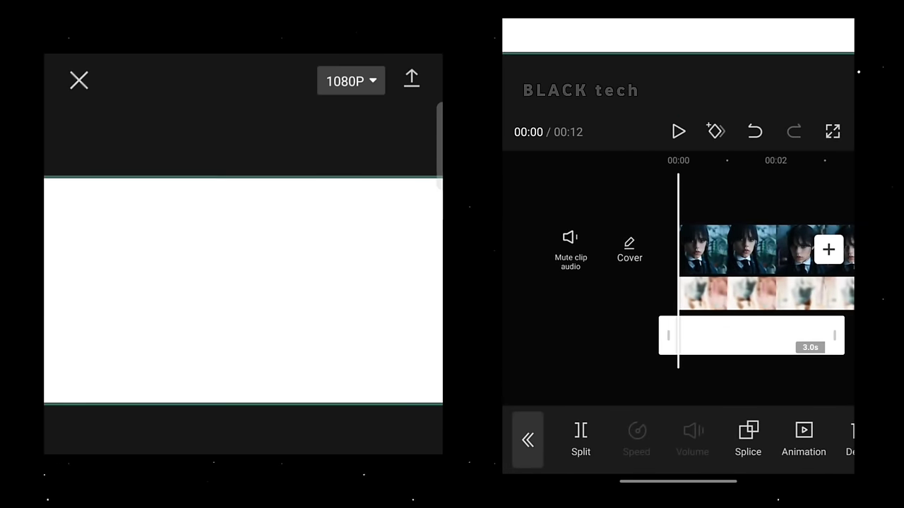
- Extend the white overlay to the full 12.5 s of the video
left_click_drag(777, 254, 635, 254)
left_click_drag(777, 254, 536, 254)
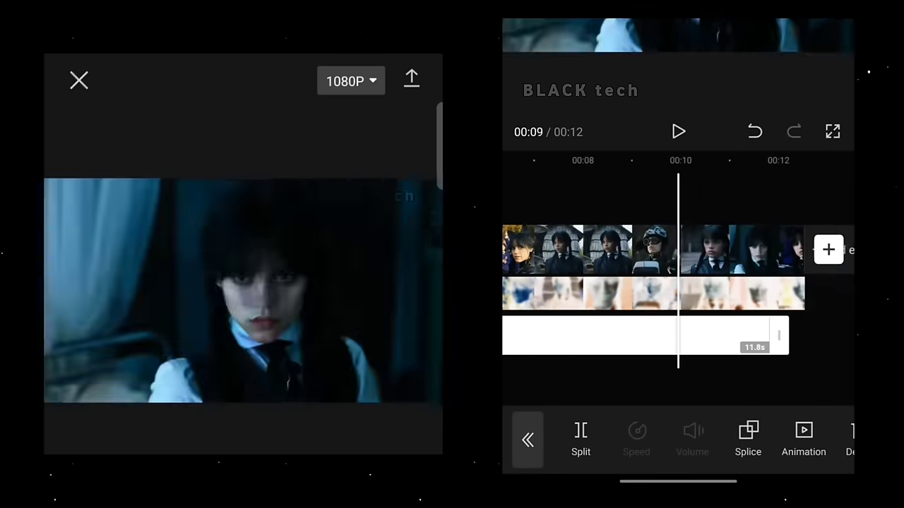
left_click_drag(706, 254, 558, 254)
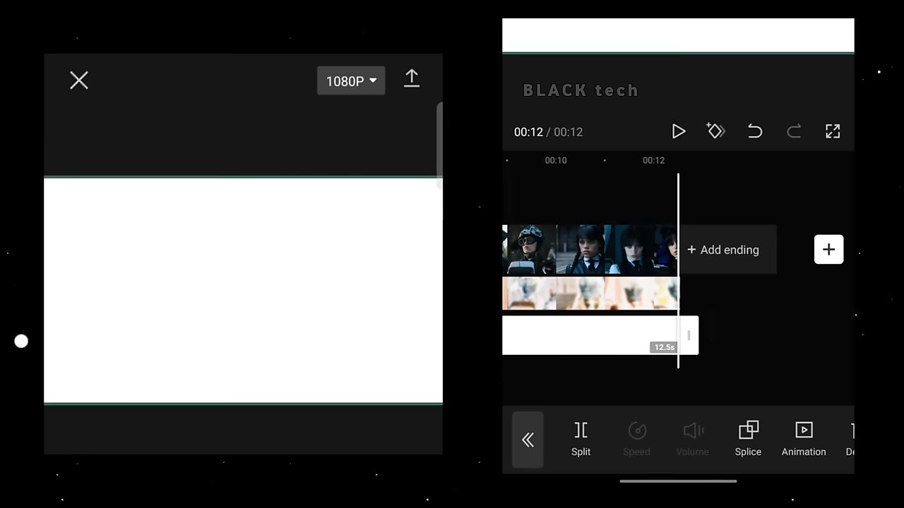
left_click(777, 381)
left_click_drag(565, 254, 812, 254)
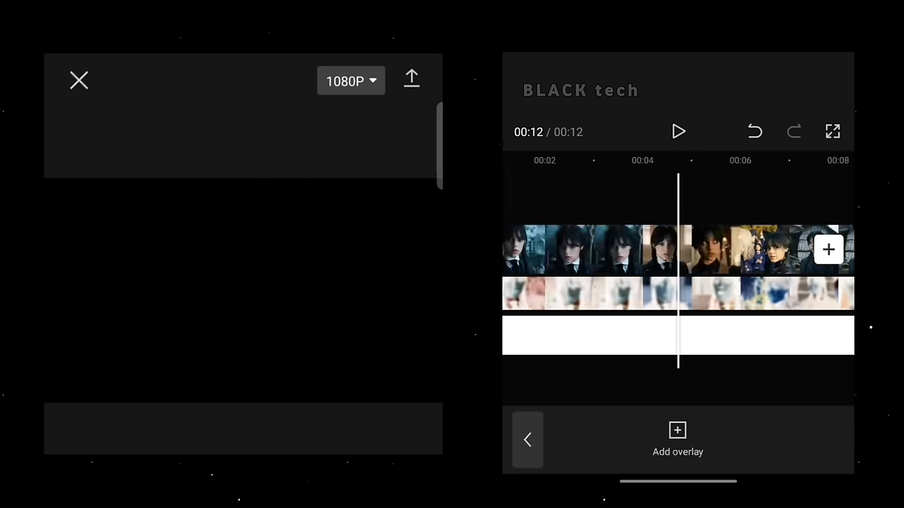
left_click(766, 335)
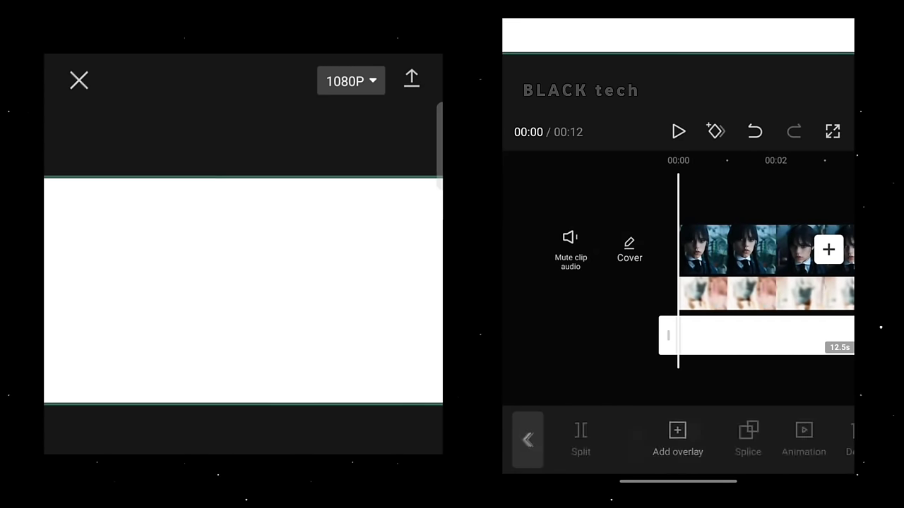
- Blend the white overlay in Overlay mode at about 70 strength
left_click(749, 433)
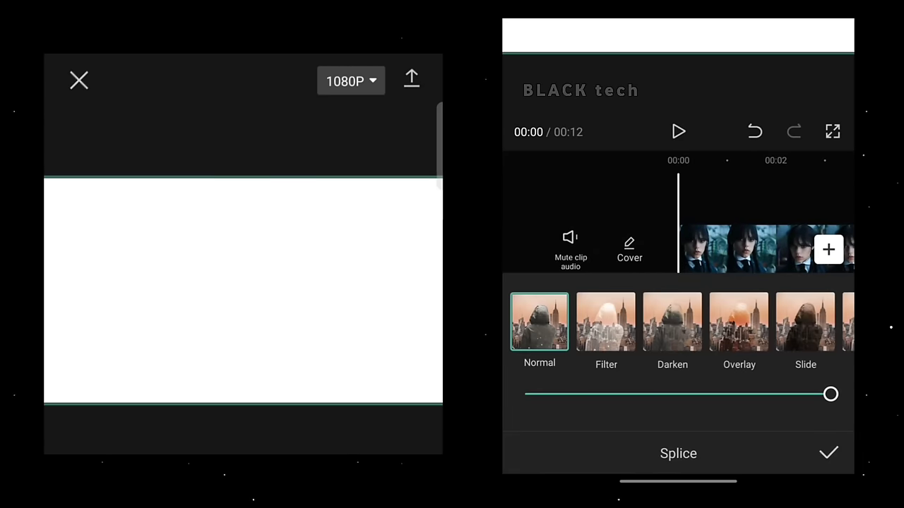
left_click(739, 322)
left_click_drag(824, 394, 720, 394)
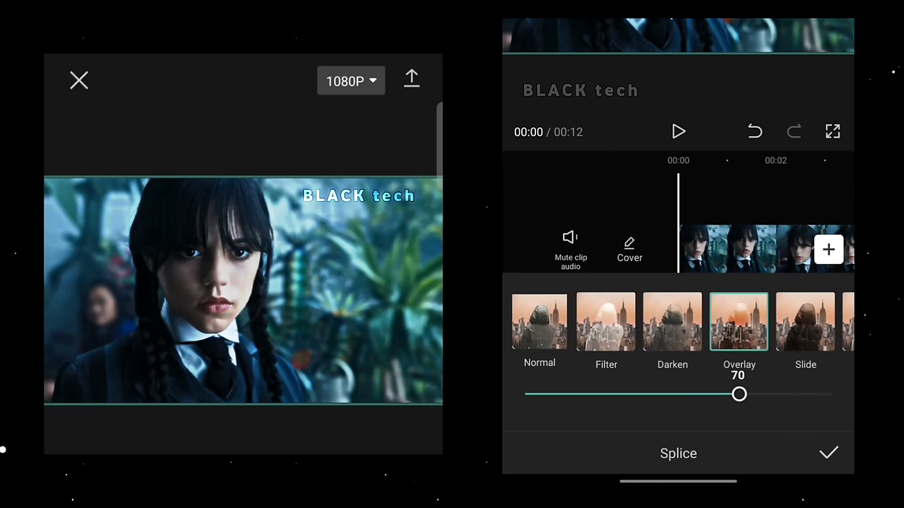
left_click(829, 453)
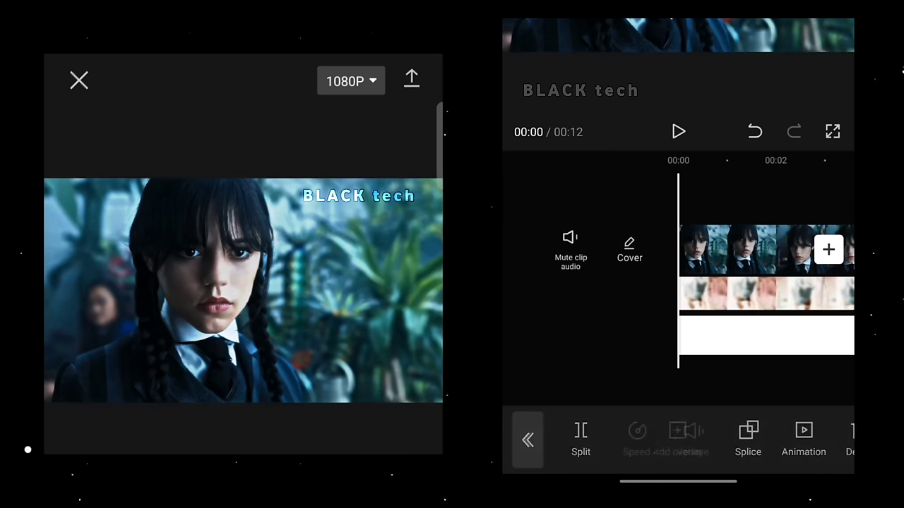
left_click(528, 439)
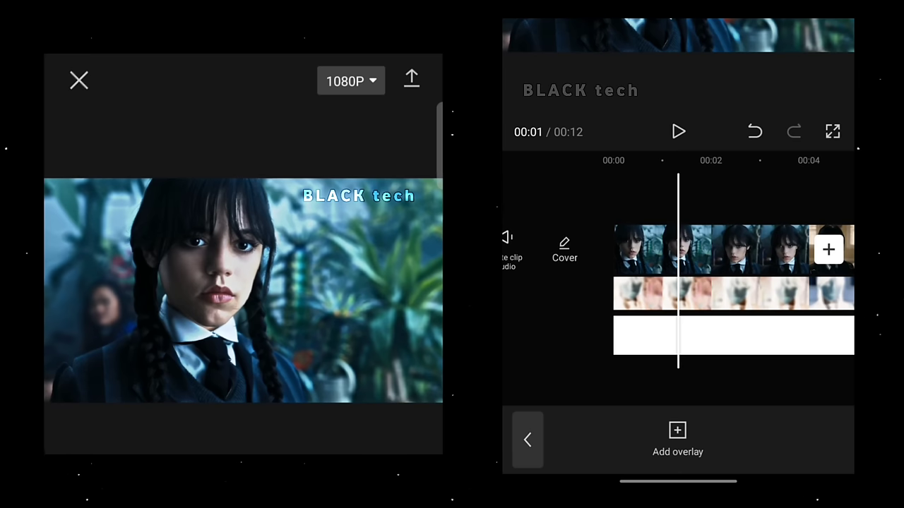
- On the main Wednesday clip, slightly lower contrast and raise saturation
left_click(528, 439)
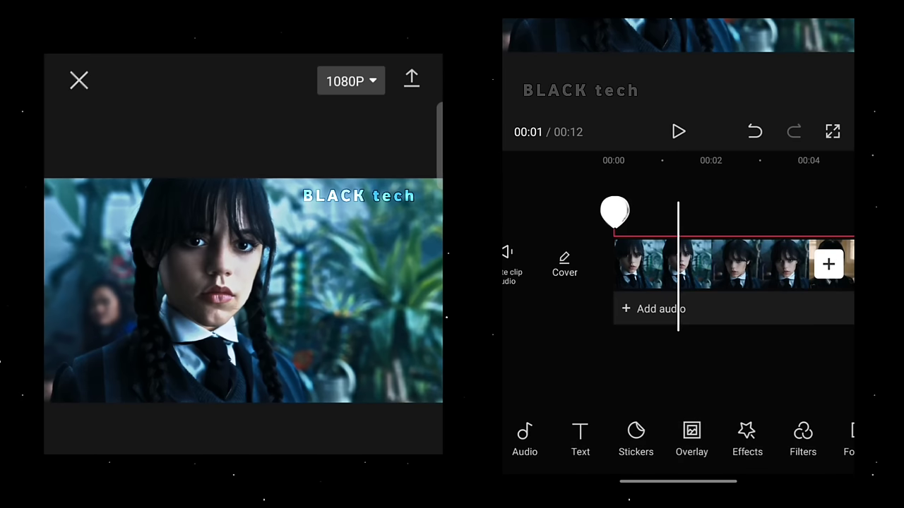
left_click(741, 265)
left_click_drag(833, 438, 509, 438)
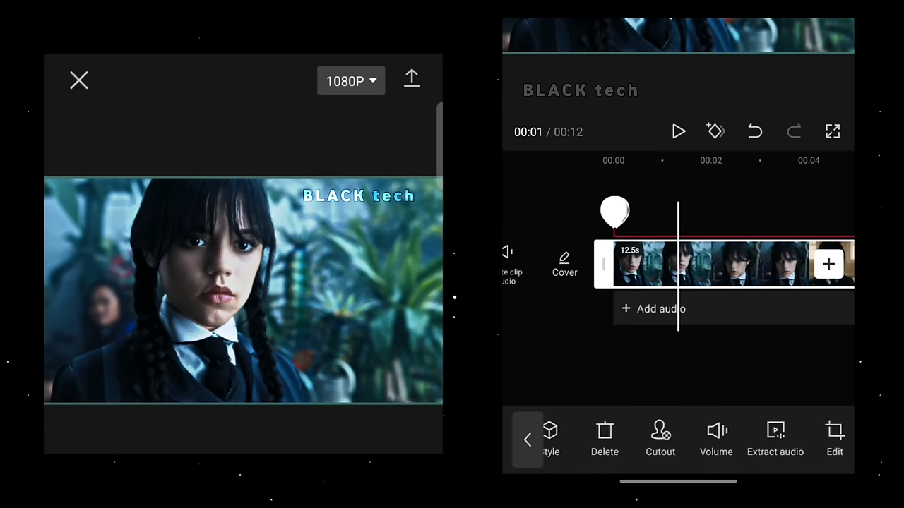
left_click(732, 431)
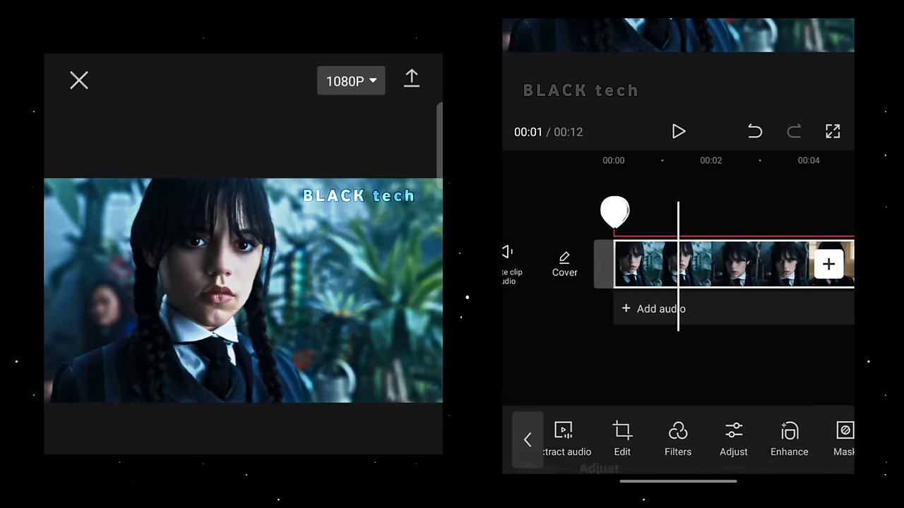
mouse_move(712, 398)
left_mouse_down()
mouse_move(742, 399)
mouse_move(700, 399)
left_mouse_up()
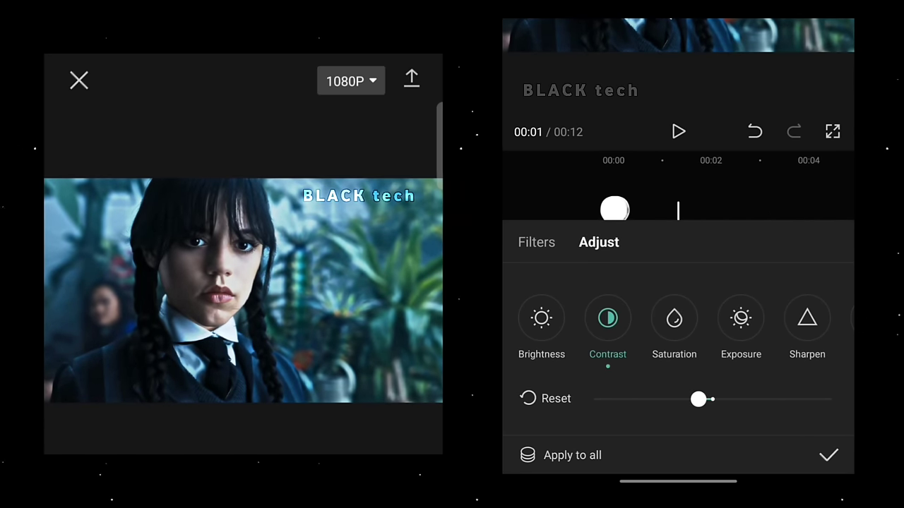
left_click_drag(712, 399, 774, 399)
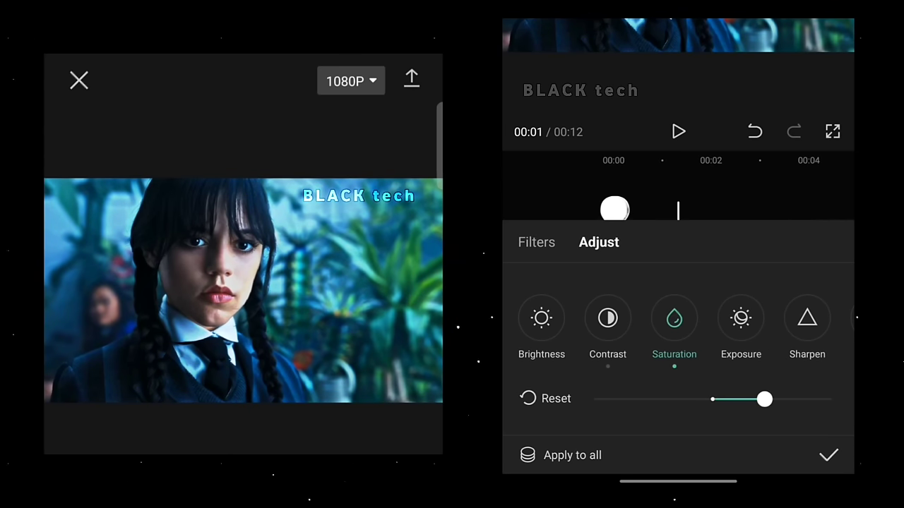
- Set the clip's exposure to 4 and sharpen to 25
left_click(741, 317)
mouse_move(710, 399)
left_mouse_down()
mouse_move(742, 399)
mouse_move(703, 399)
mouse_move(729, 399)
left_mouse_up()
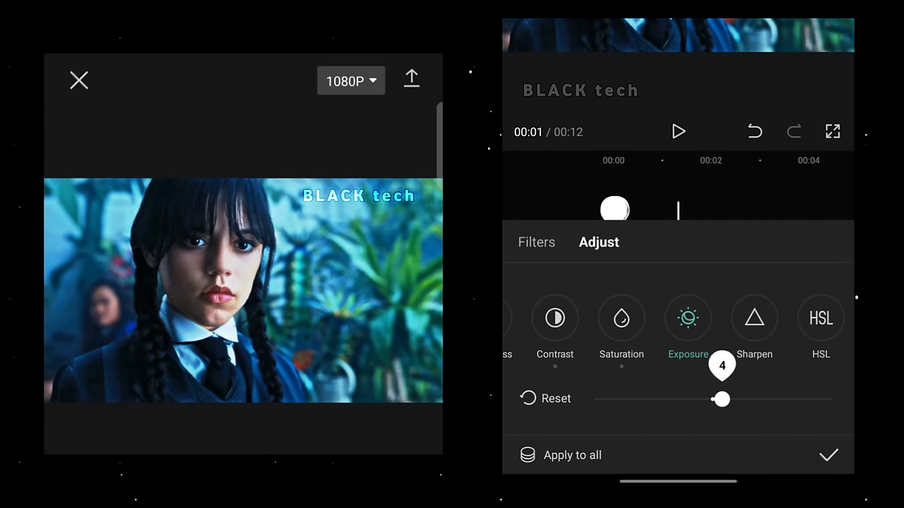
left_click(754, 318)
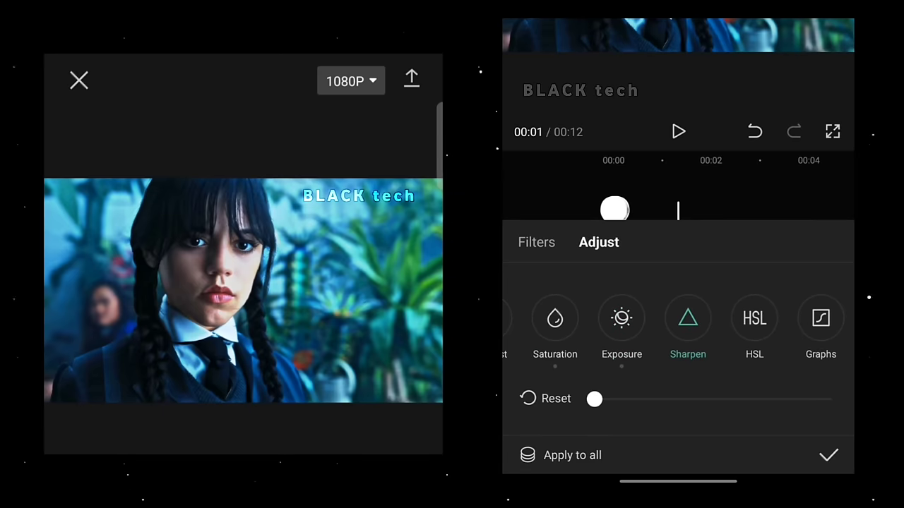
left_click_drag(595, 399, 653, 399)
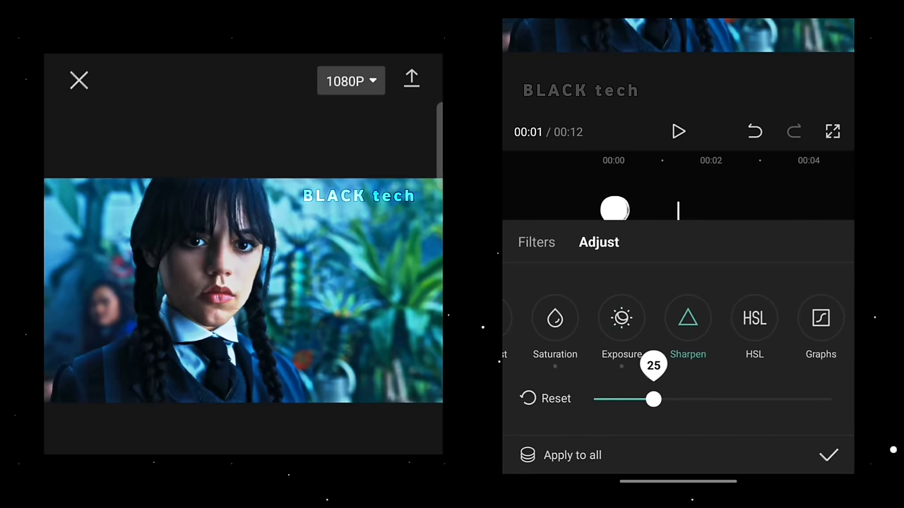
- In HSL, raise the red saturation and adjust the orange saturation
left_click(754, 318)
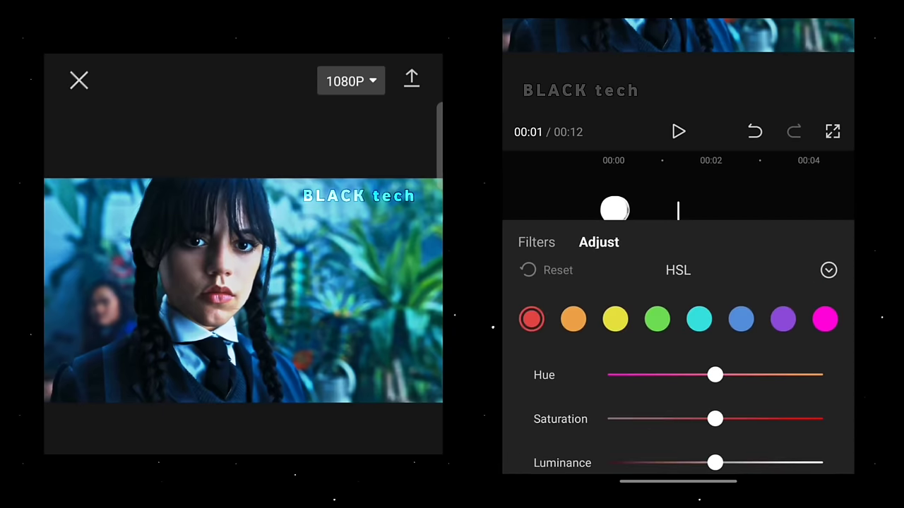
mouse_move(707, 391)
left_mouse_down()
mouse_move(732, 392)
mouse_move(652, 391)
mouse_move(734, 391)
left_mouse_up()
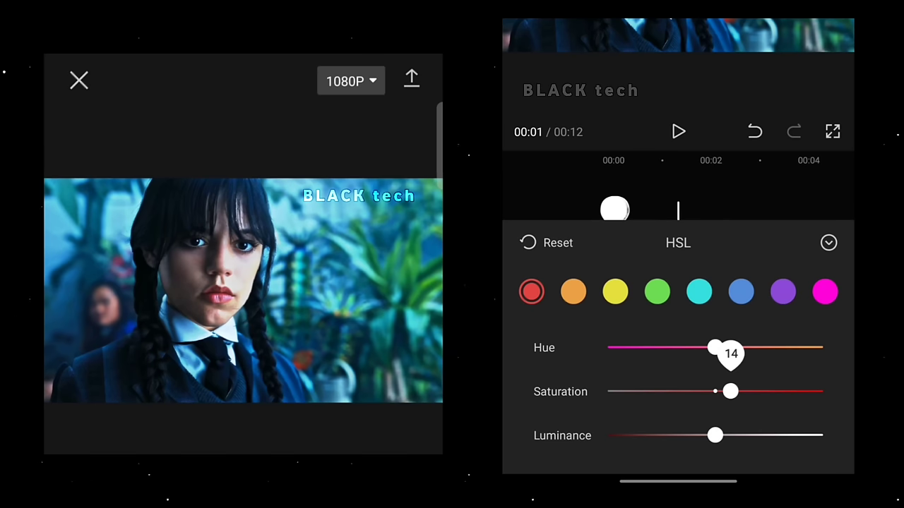
left_click(573, 292)
mouse_move(715, 391)
left_mouse_down()
mouse_move(673, 391)
mouse_move(729, 391)
left_mouse_up()
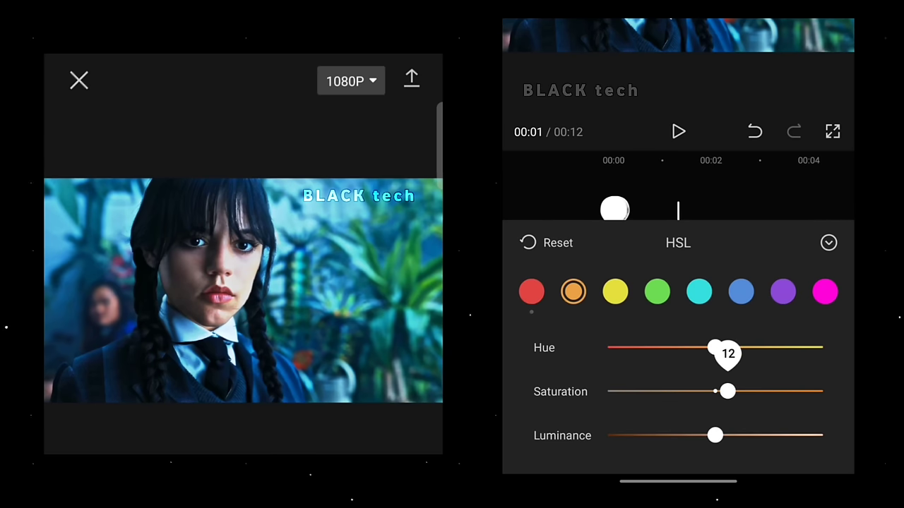
- Leave the HSL controls and set Highlight to -14 and Shadow to 5 in Adjust
left_click(828, 242)
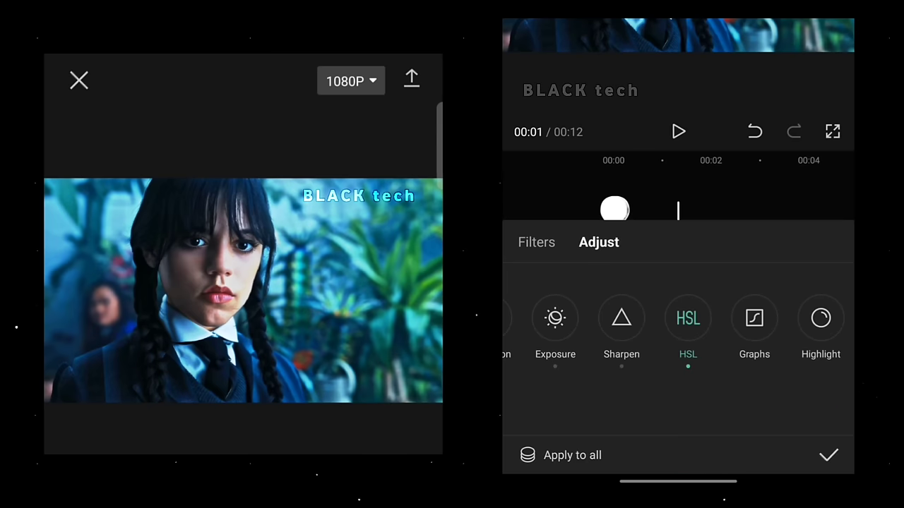
left_click_drag(754, 318, 621, 318)
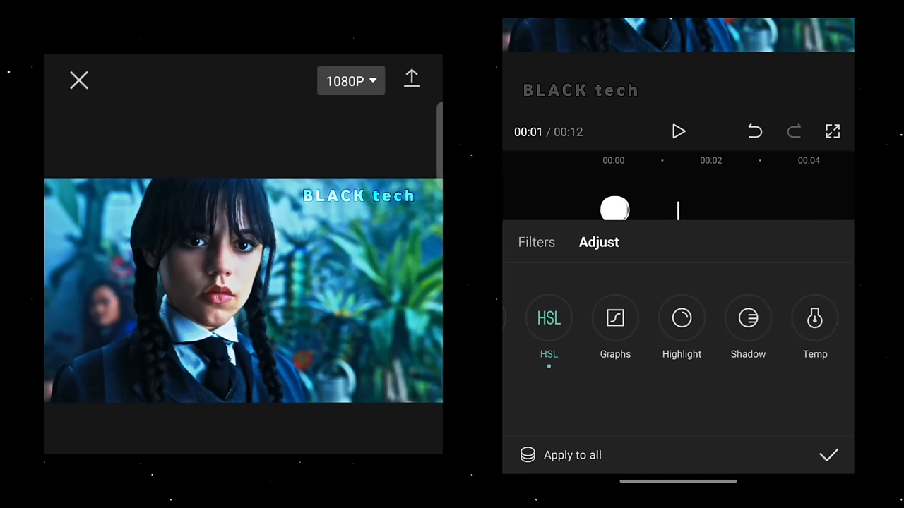
left_click(688, 318)
mouse_move(743, 399)
left_mouse_down()
mouse_move(768, 399)
mouse_move(684, 399)
left_mouse_up()
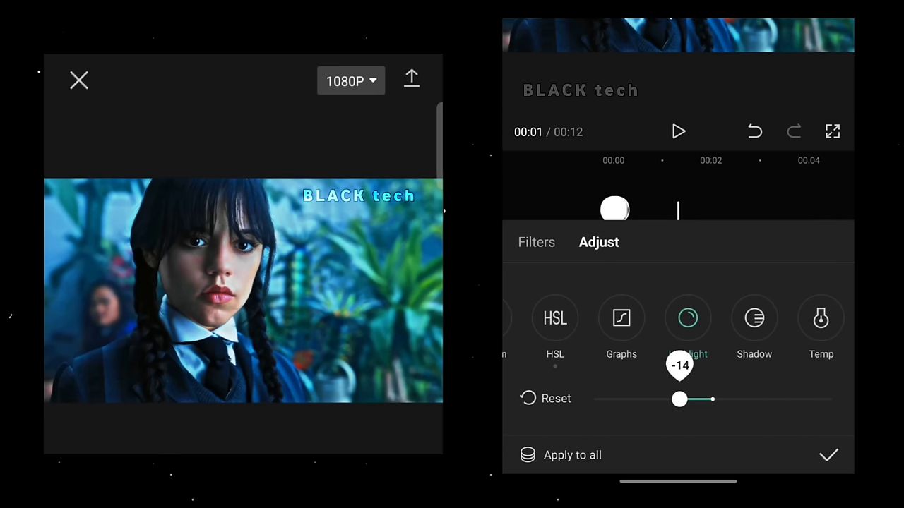
left_click(754, 317)
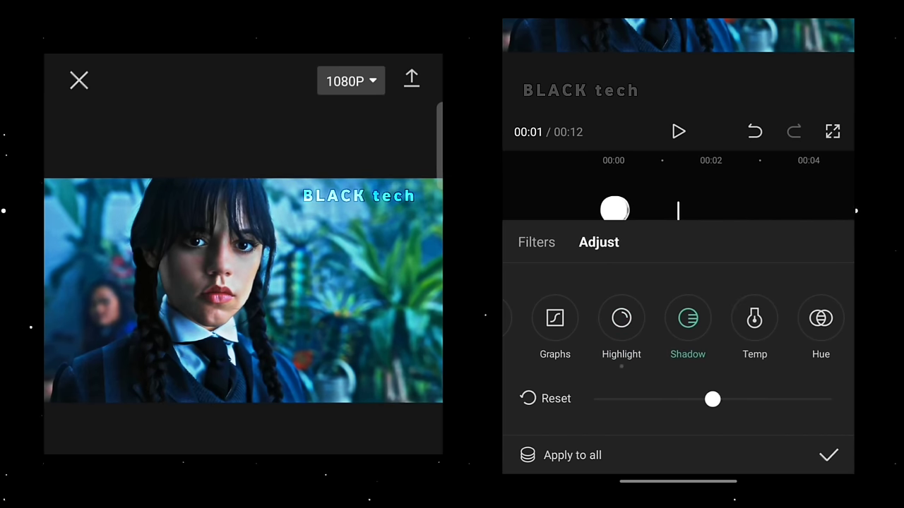
mouse_move(710, 399)
left_mouse_down()
mouse_move(751, 399)
mouse_move(698, 399)
mouse_move(727, 399)
left_mouse_up()
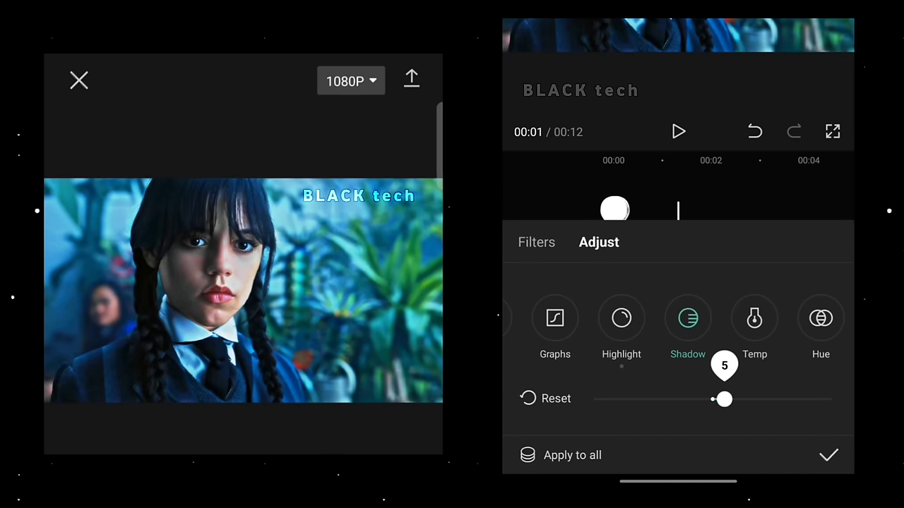
- Apply the colour adjustments to the Wednesday clip and deselect it
left_click(828, 455)
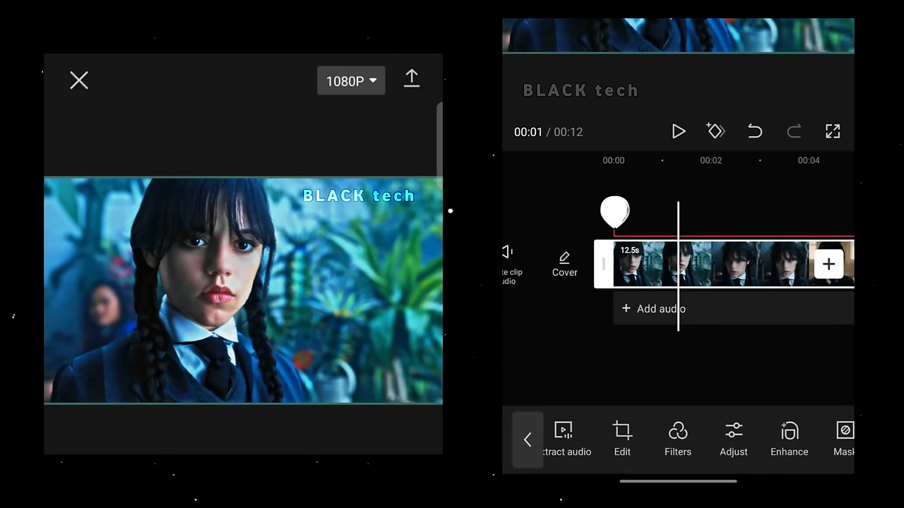
left_click(527, 439)
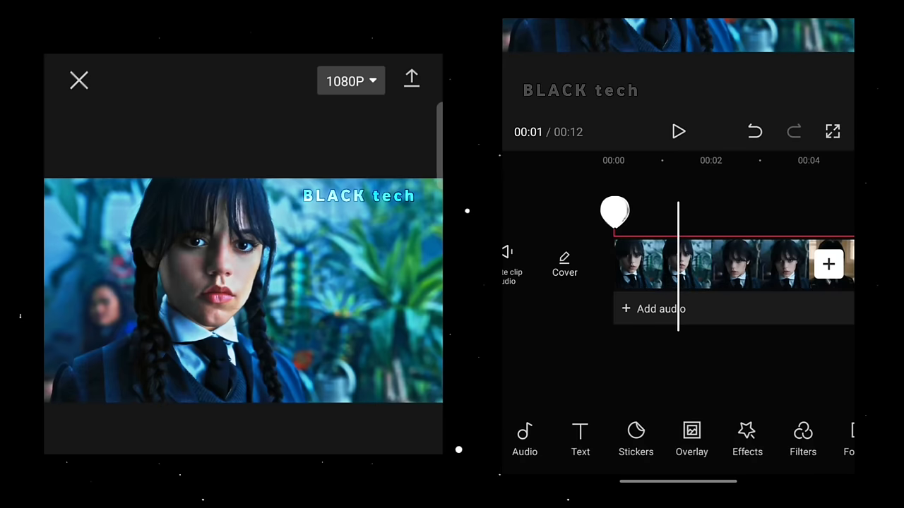
left_click_drag(706, 353, 771, 353)
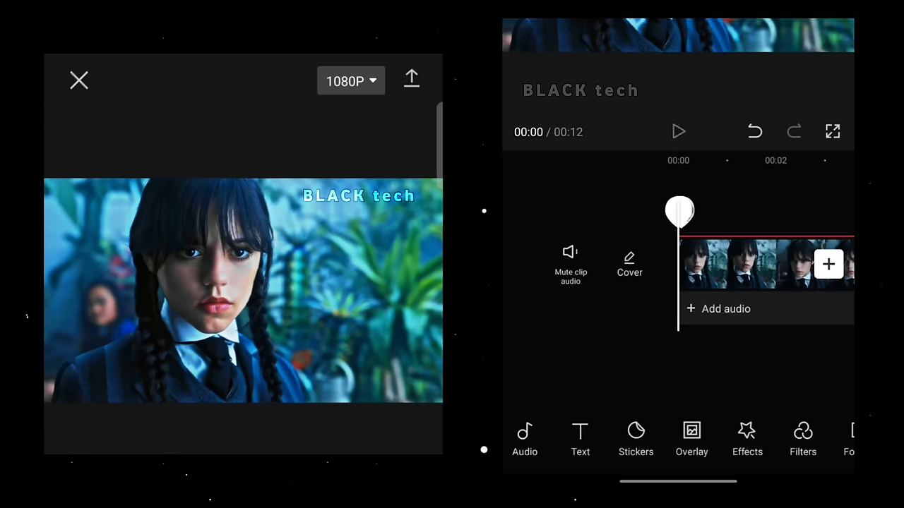
- Play the graded clip through, then return the timeline to 00:00
left_click(677, 131)
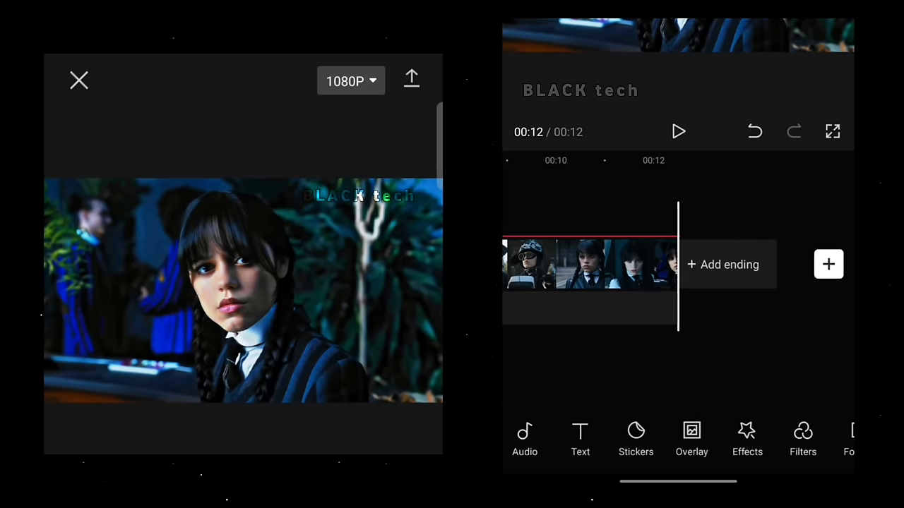
scroll(678, 265, "left", 5)
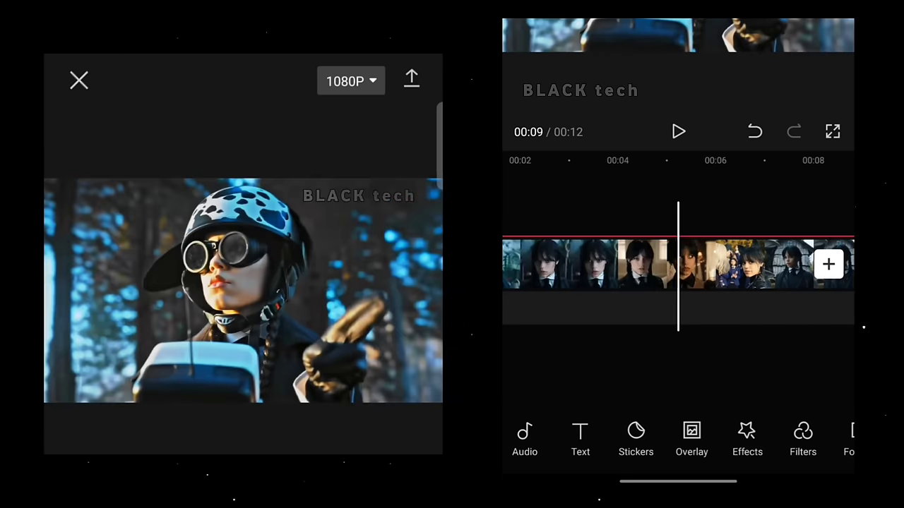
scroll(678, 265, "left", 10)
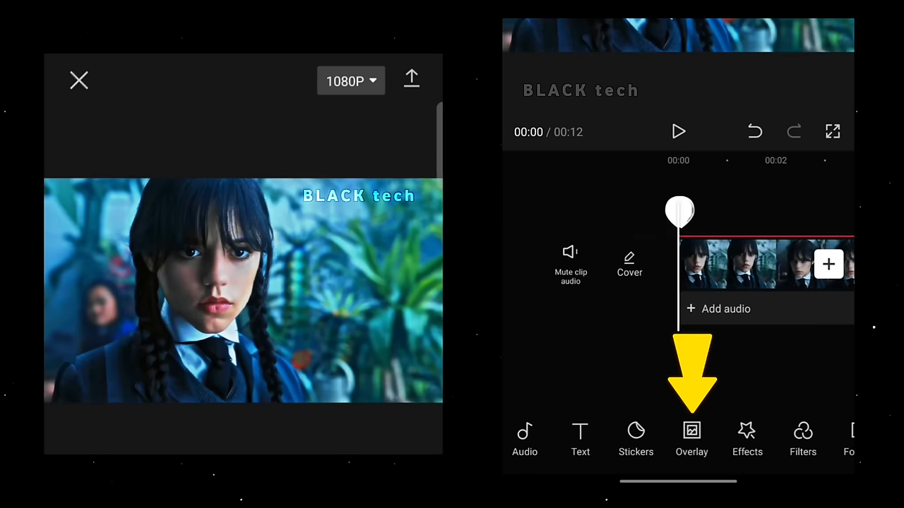
left_click(691, 438)
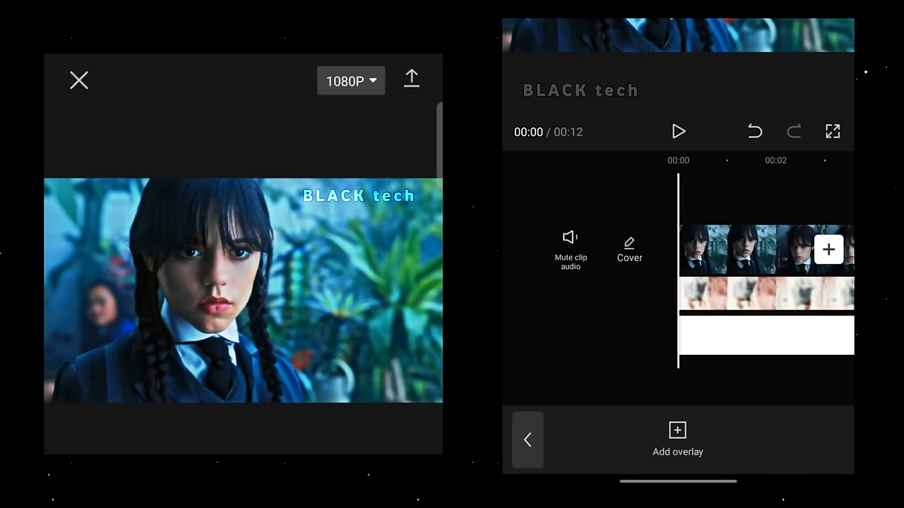
left_click(677, 438)
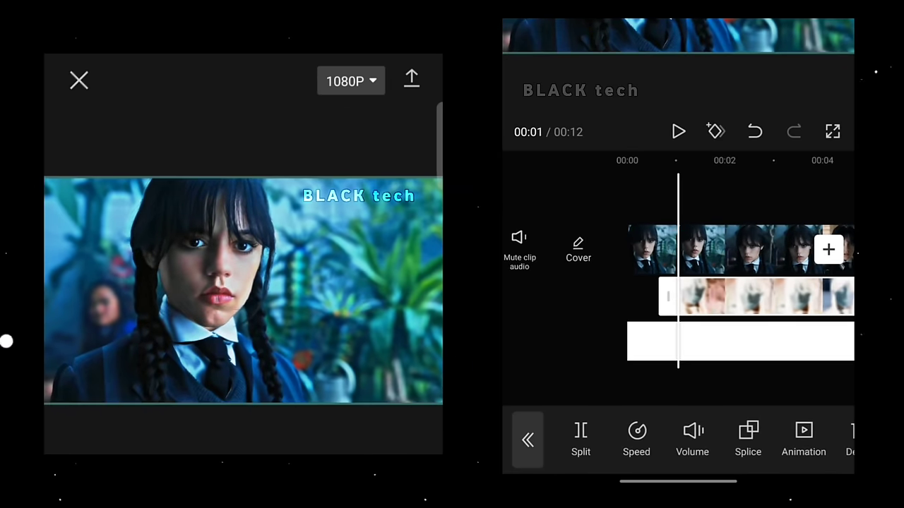
scroll(749, 283, "left", 2)
left_click(527, 439)
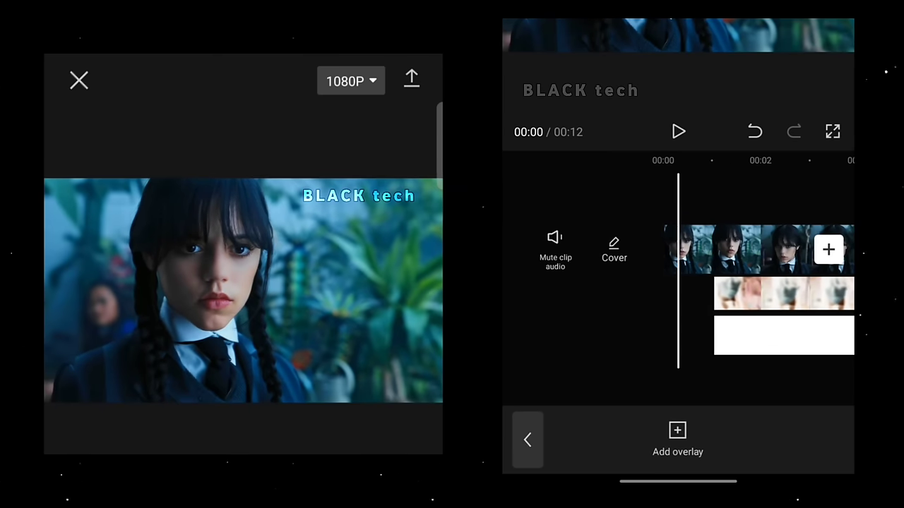
left_click(678, 131)
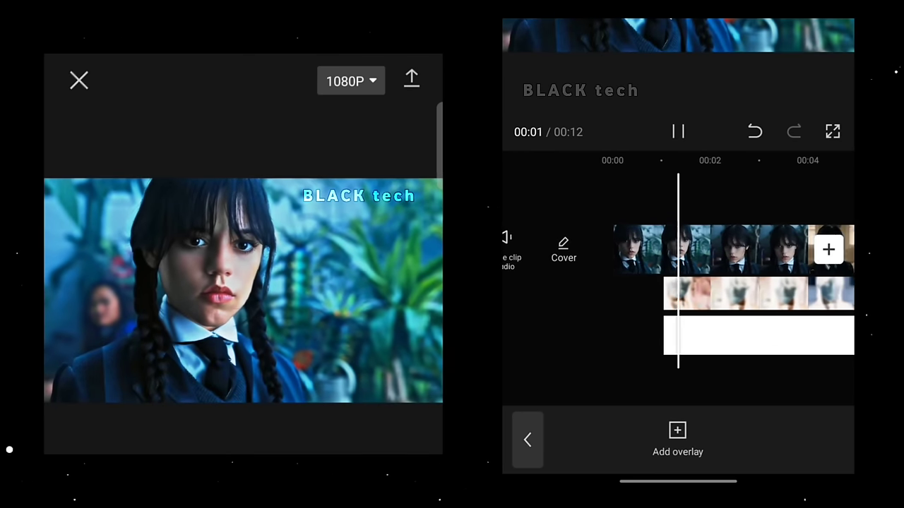
left_click(677, 132)
scroll(749, 282, "left", 1)
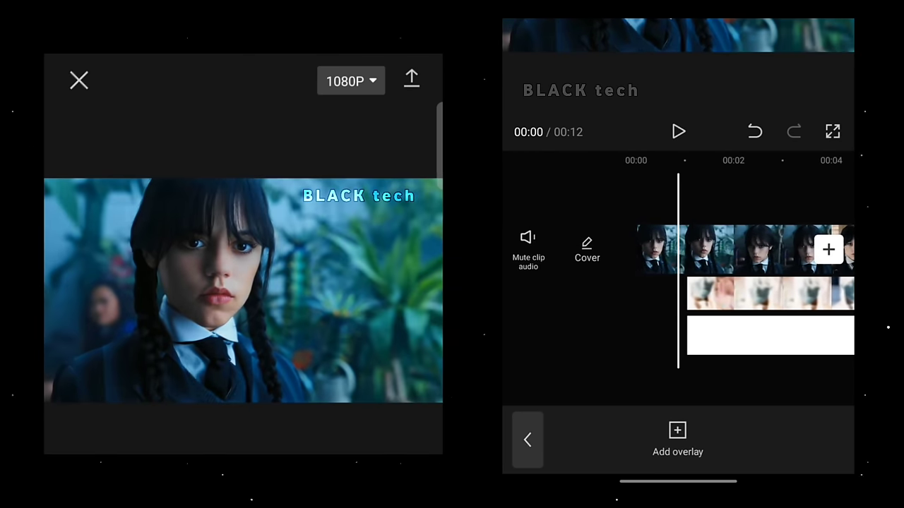
scroll(749, 283, "right", 1)
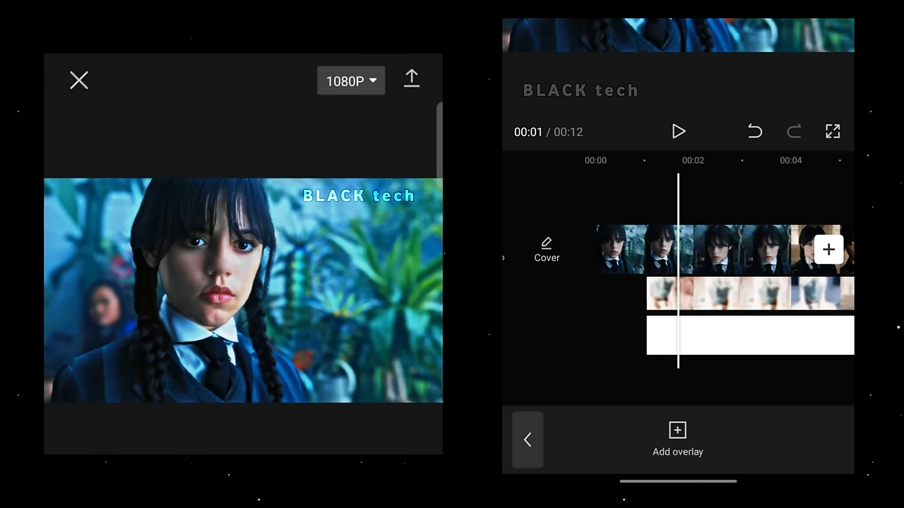
scroll(748, 283, "left", 1)
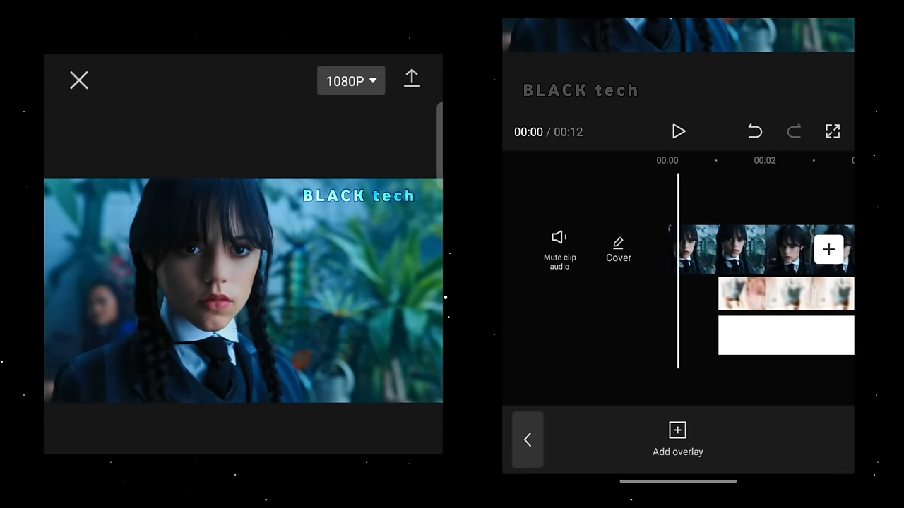
scroll(748, 282, "right", 1)
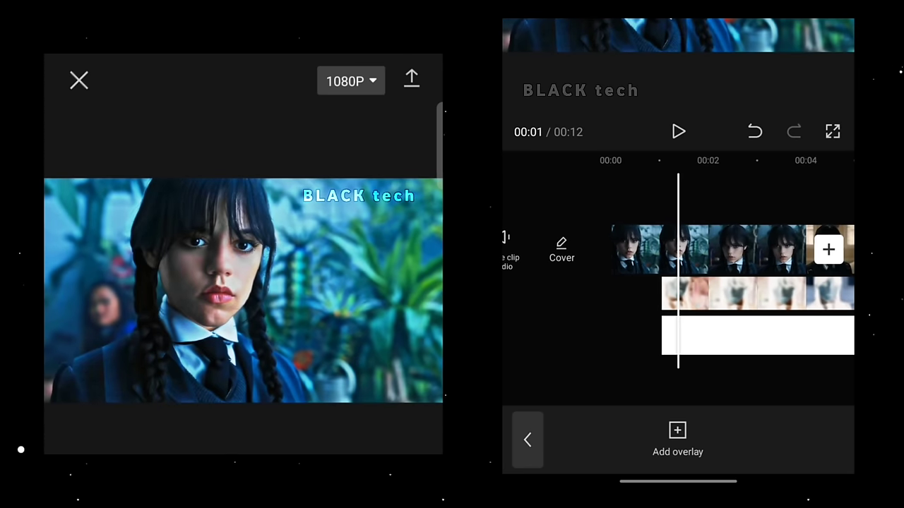
left_click(762, 335)
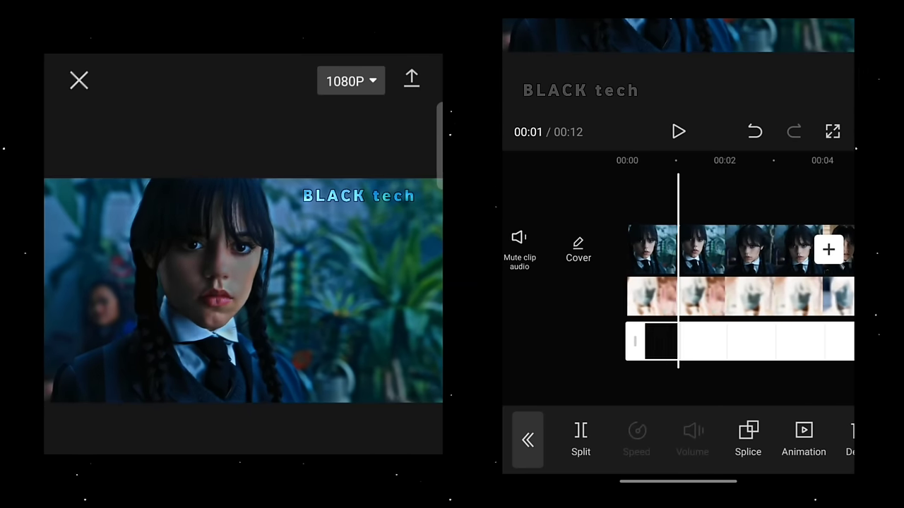
scroll(748, 283, "left", 1)
left_click(527, 440)
left_click(528, 440)
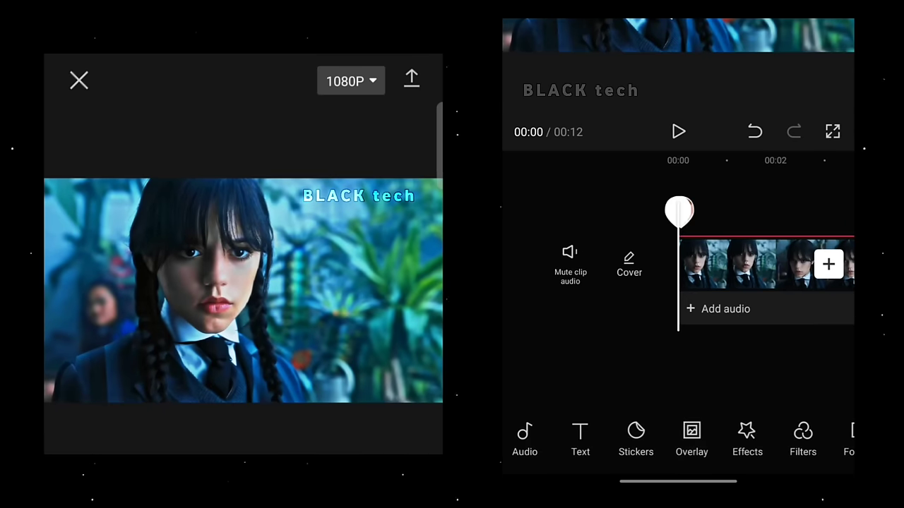